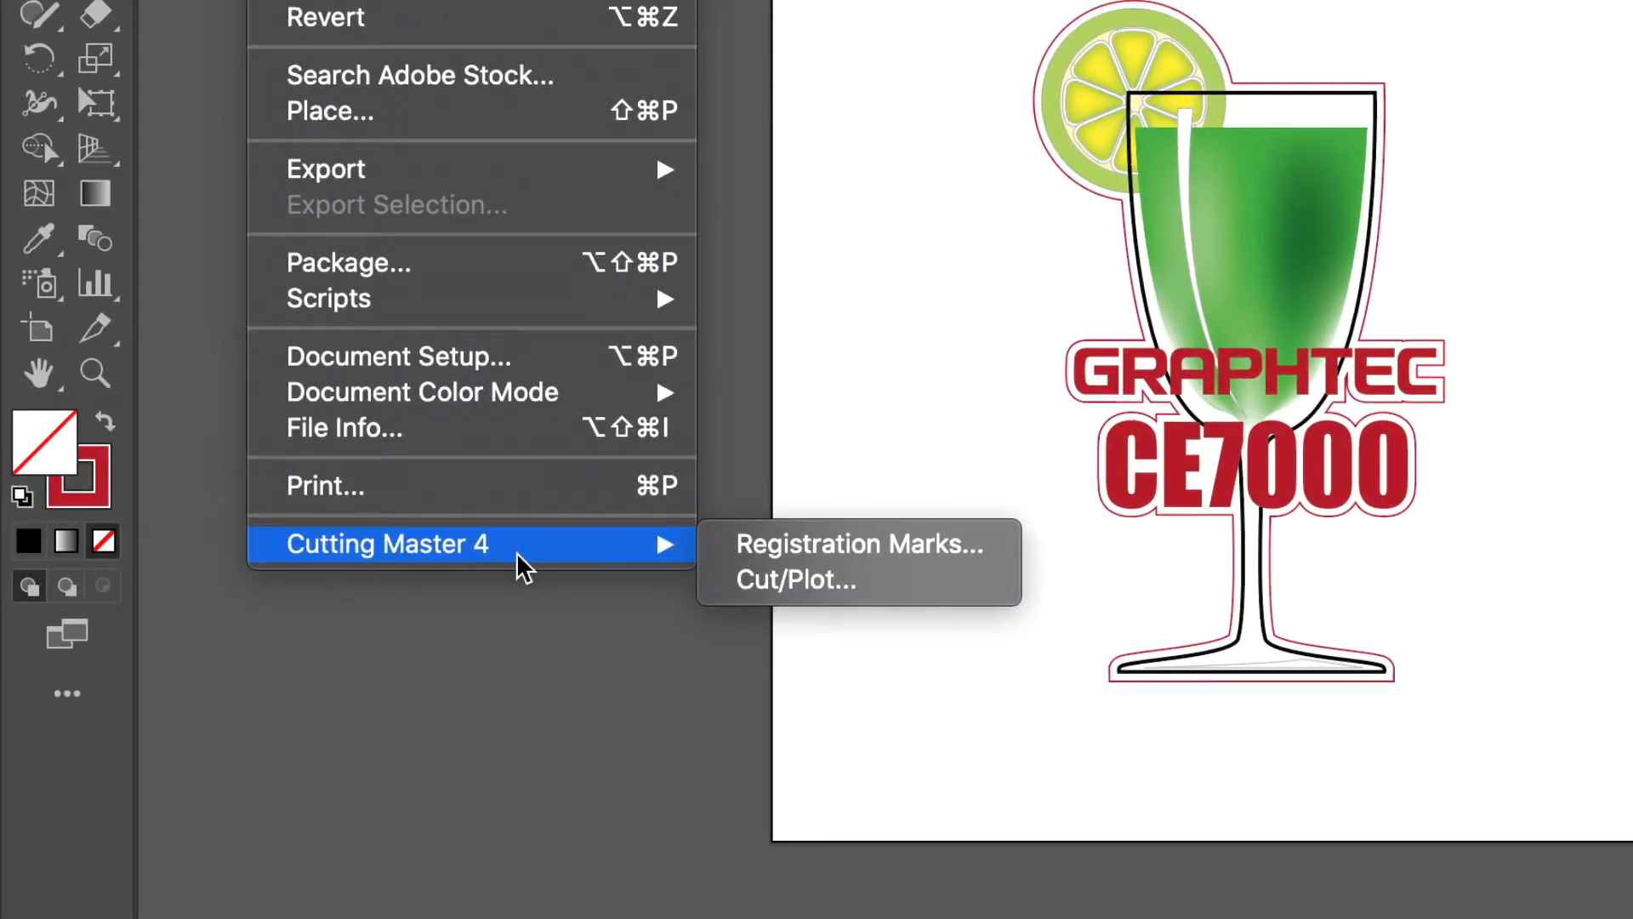
# Add Graphtec 4 Points Type 1 registration marks around the artwork with Cutting Master 4
pyautogui.click(791, 552)
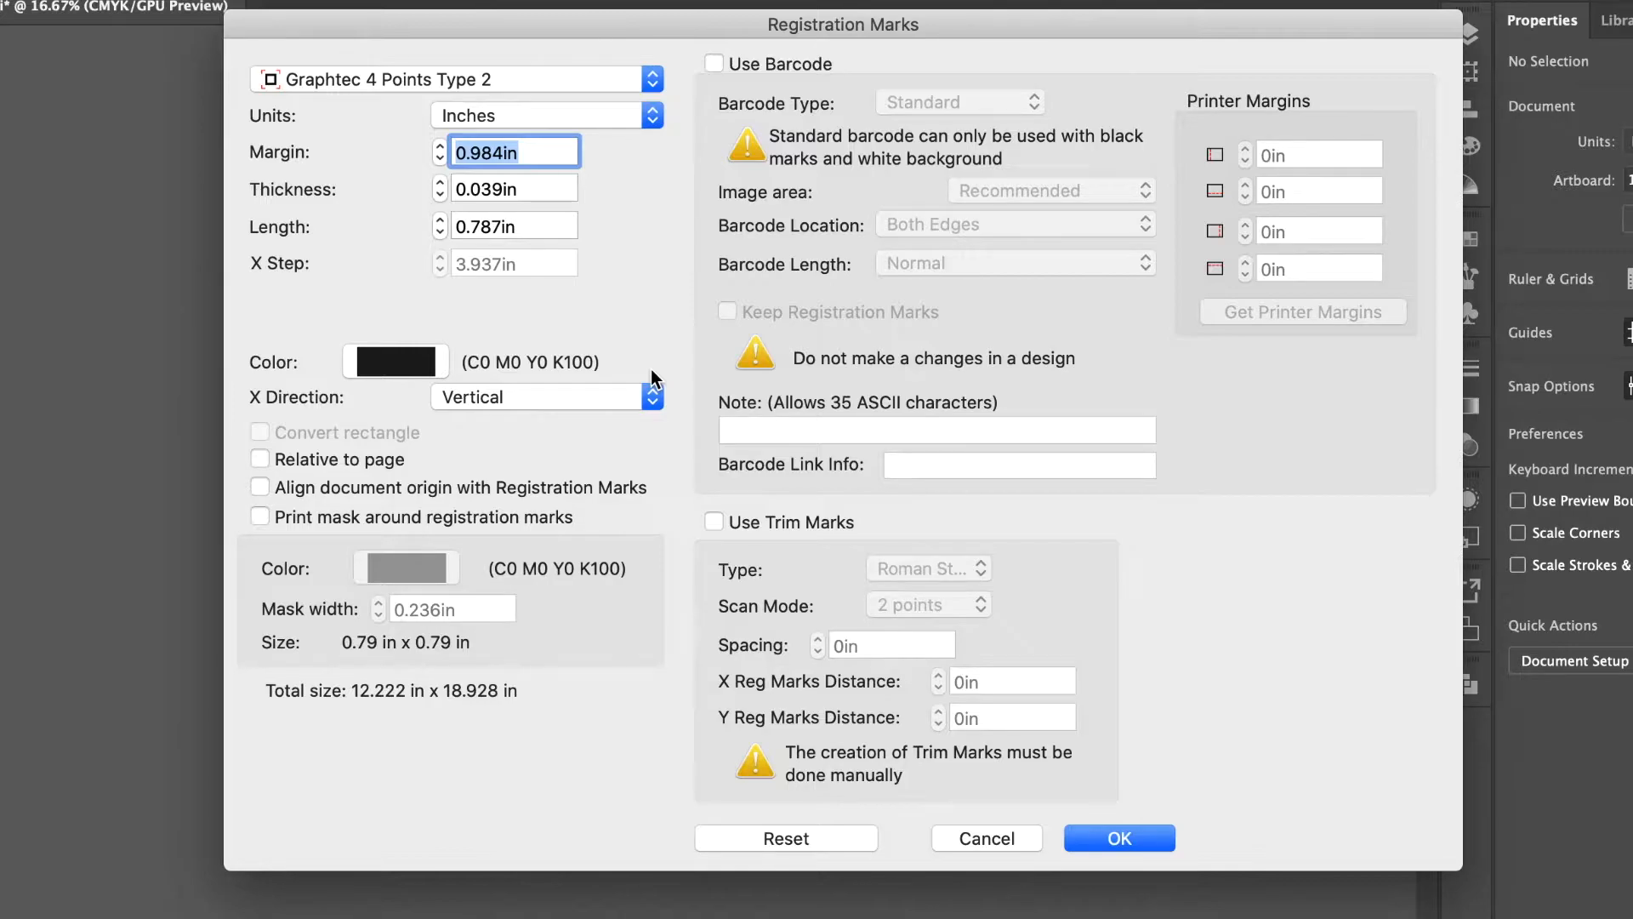
pyautogui.click(657, 81)
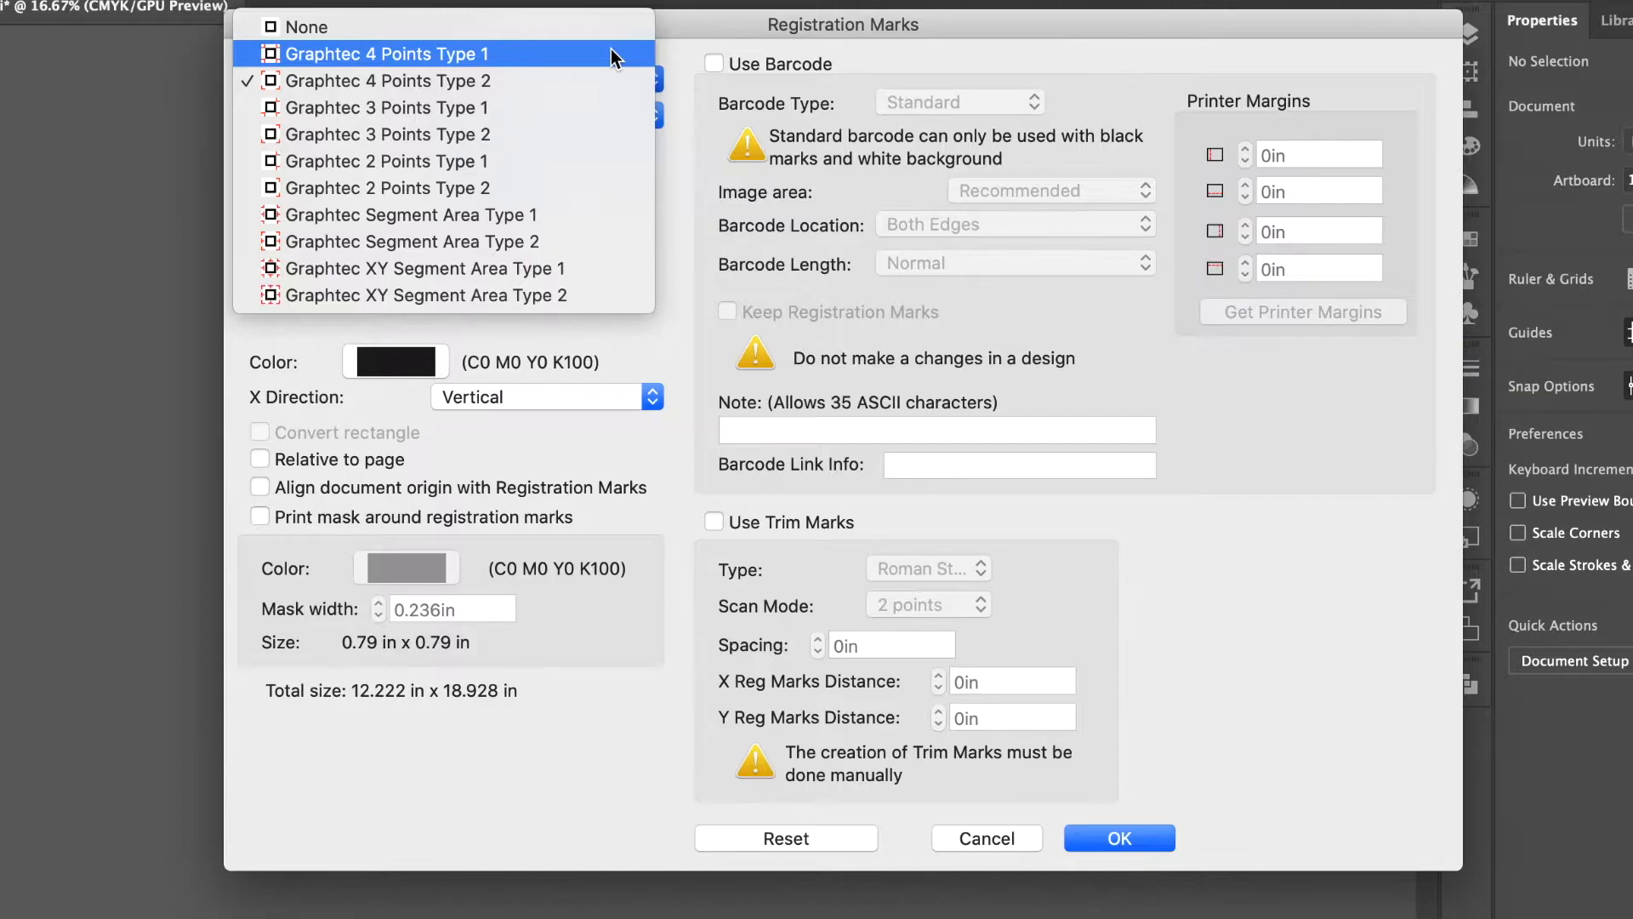
pyautogui.click(611, 53)
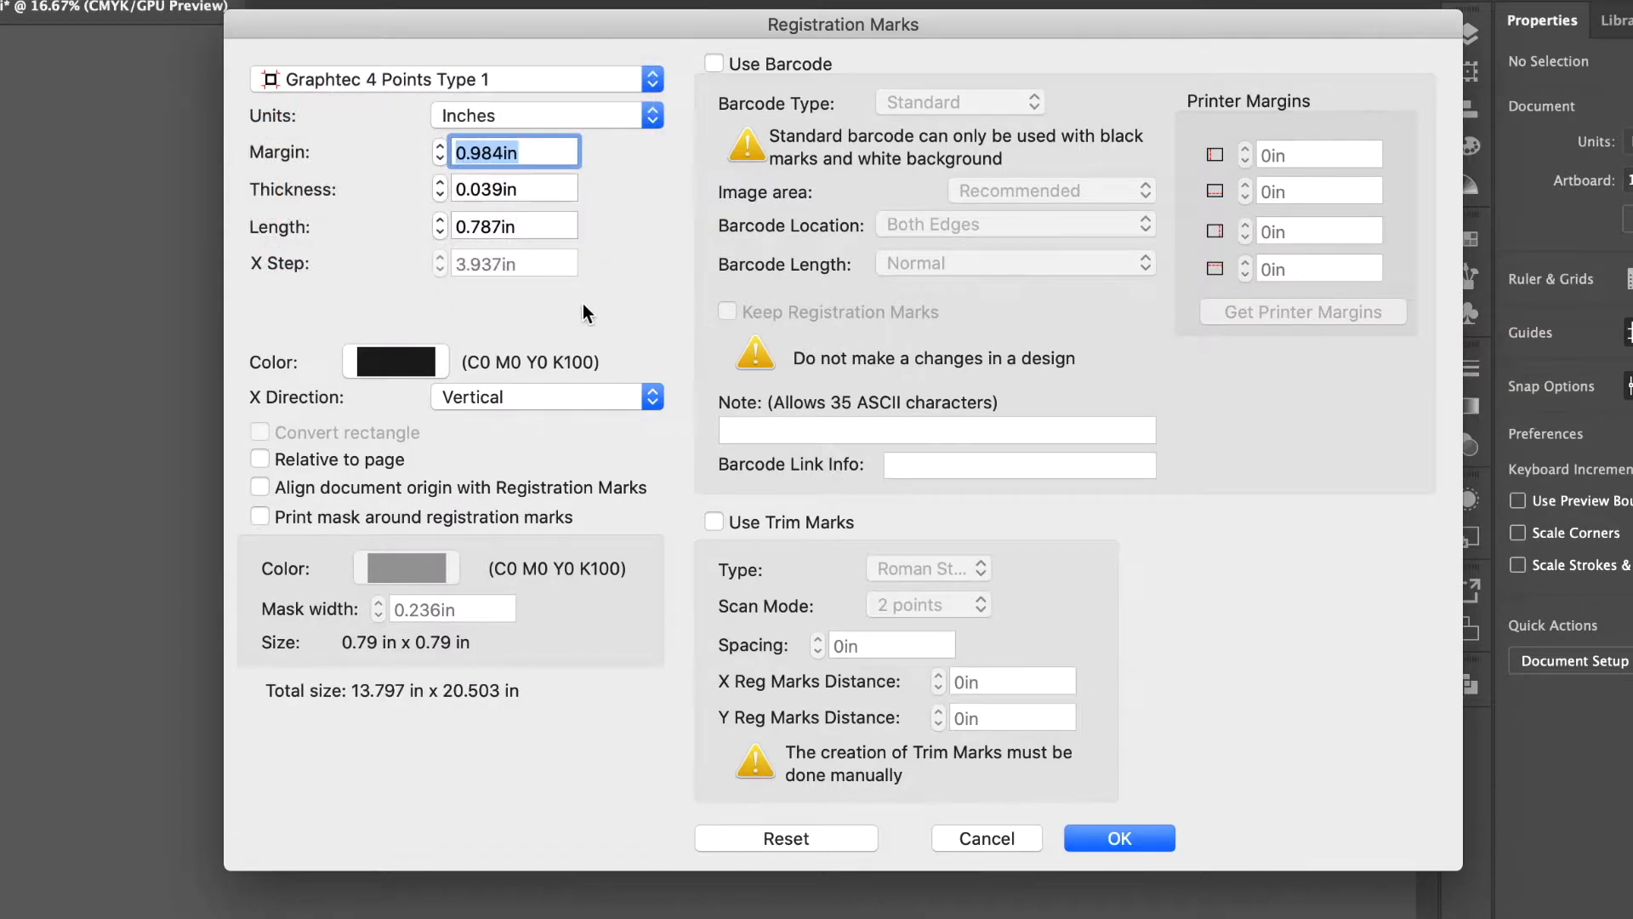
pyautogui.click(1099, 835)
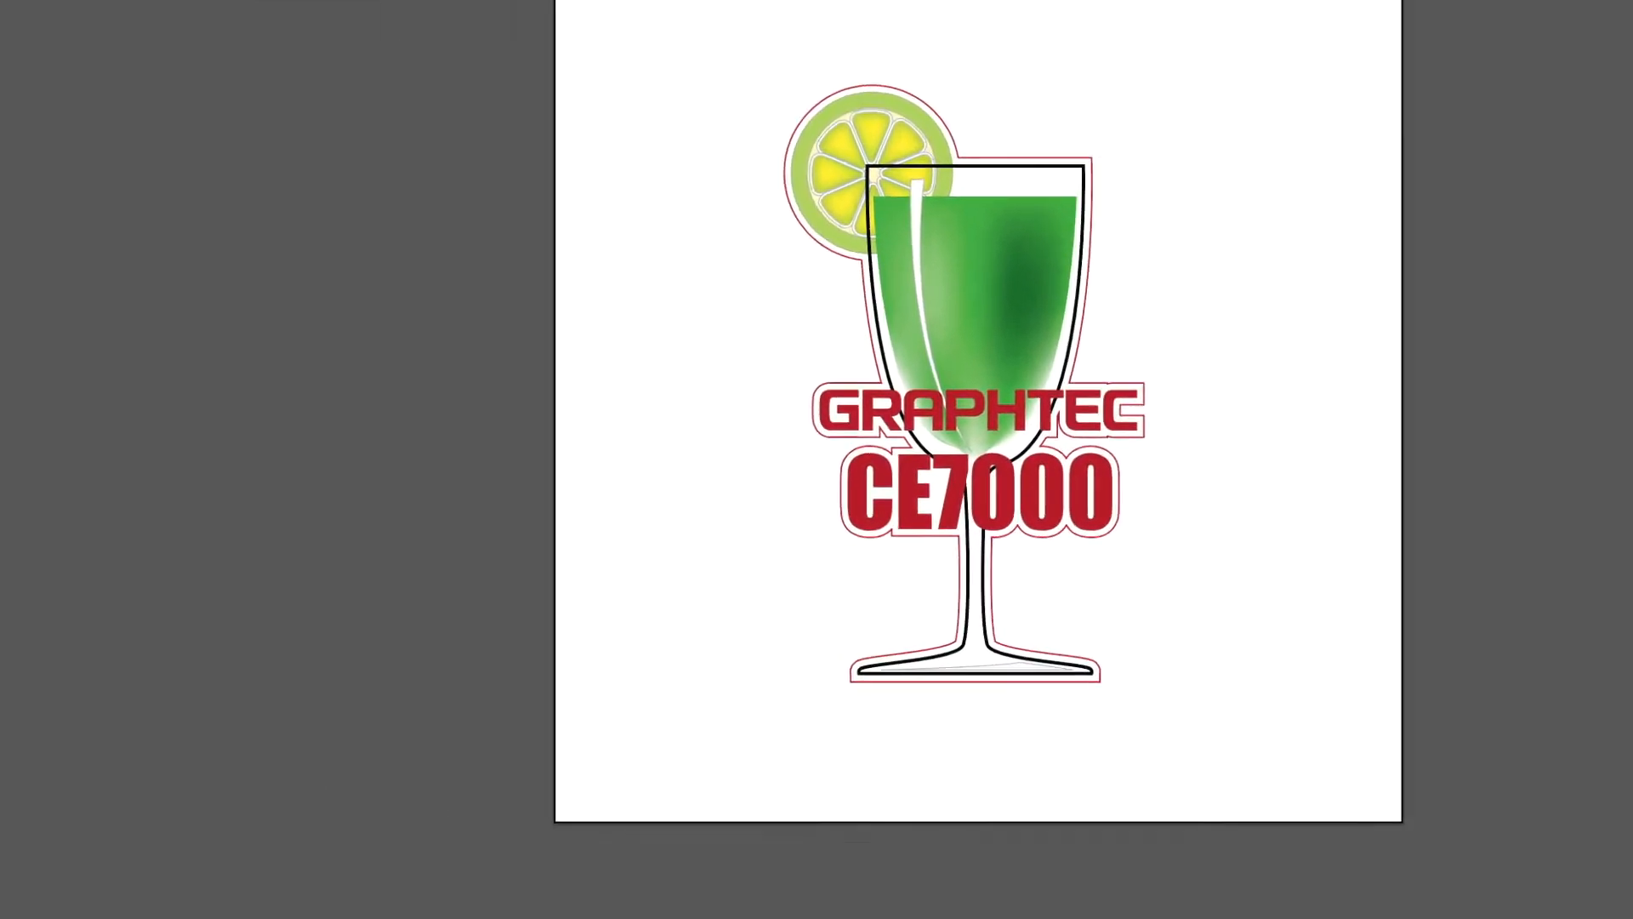
# Add Graphtec 4 Points Type 2 registration marks around the artwork with Cutting Master 4 and undo them
pyautogui.click(285, 1)
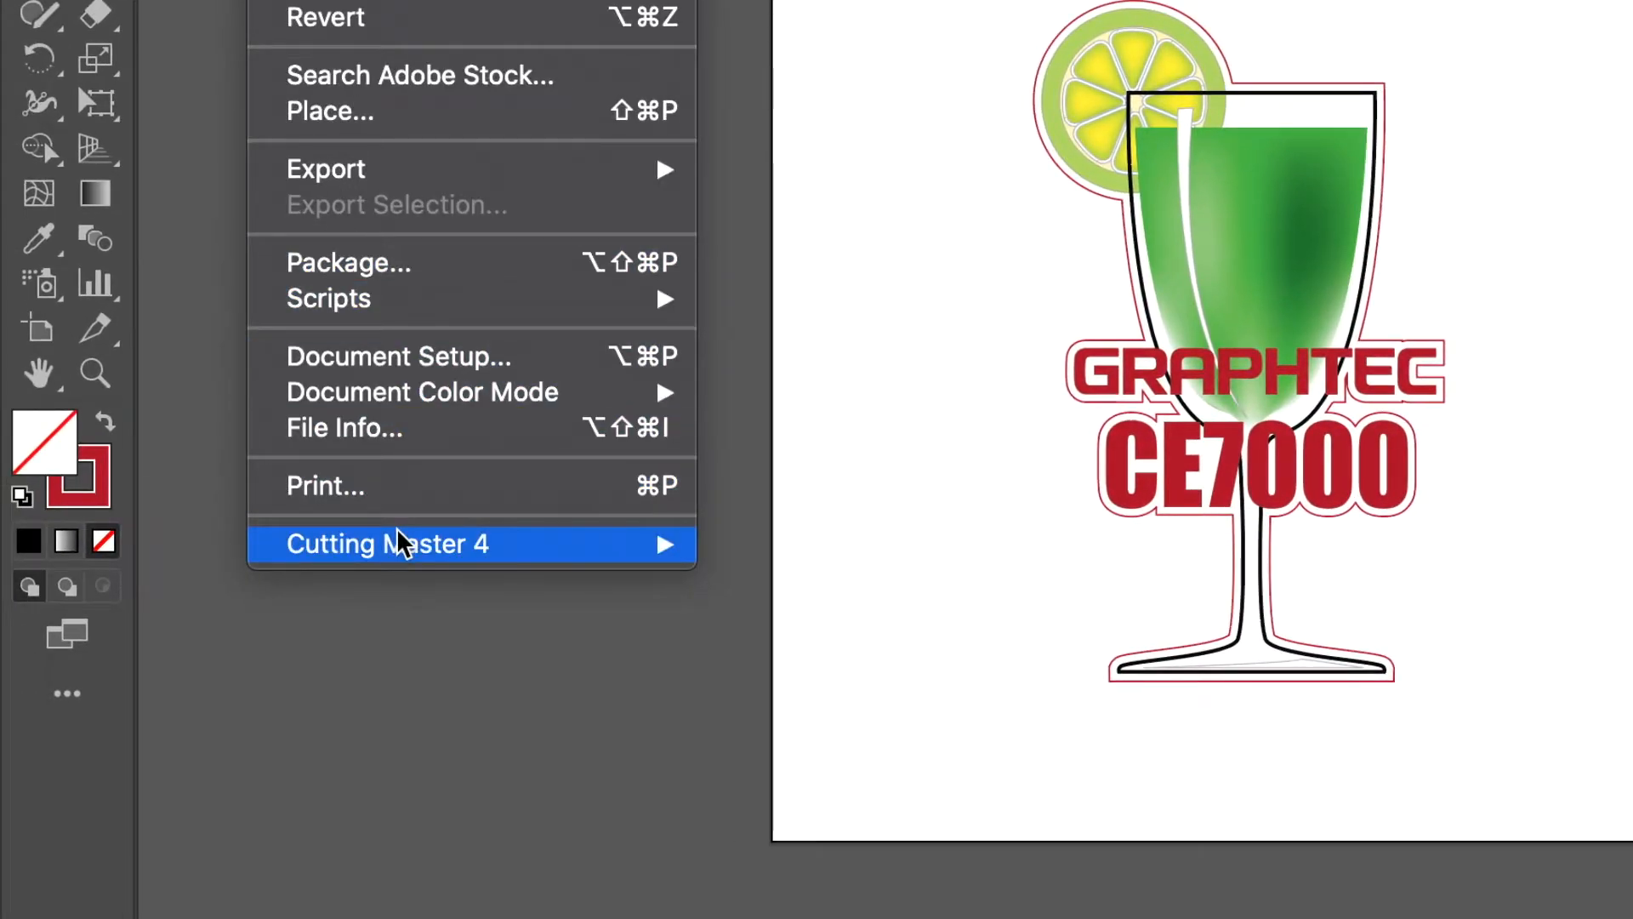
pyautogui.moveTo(399, 542)
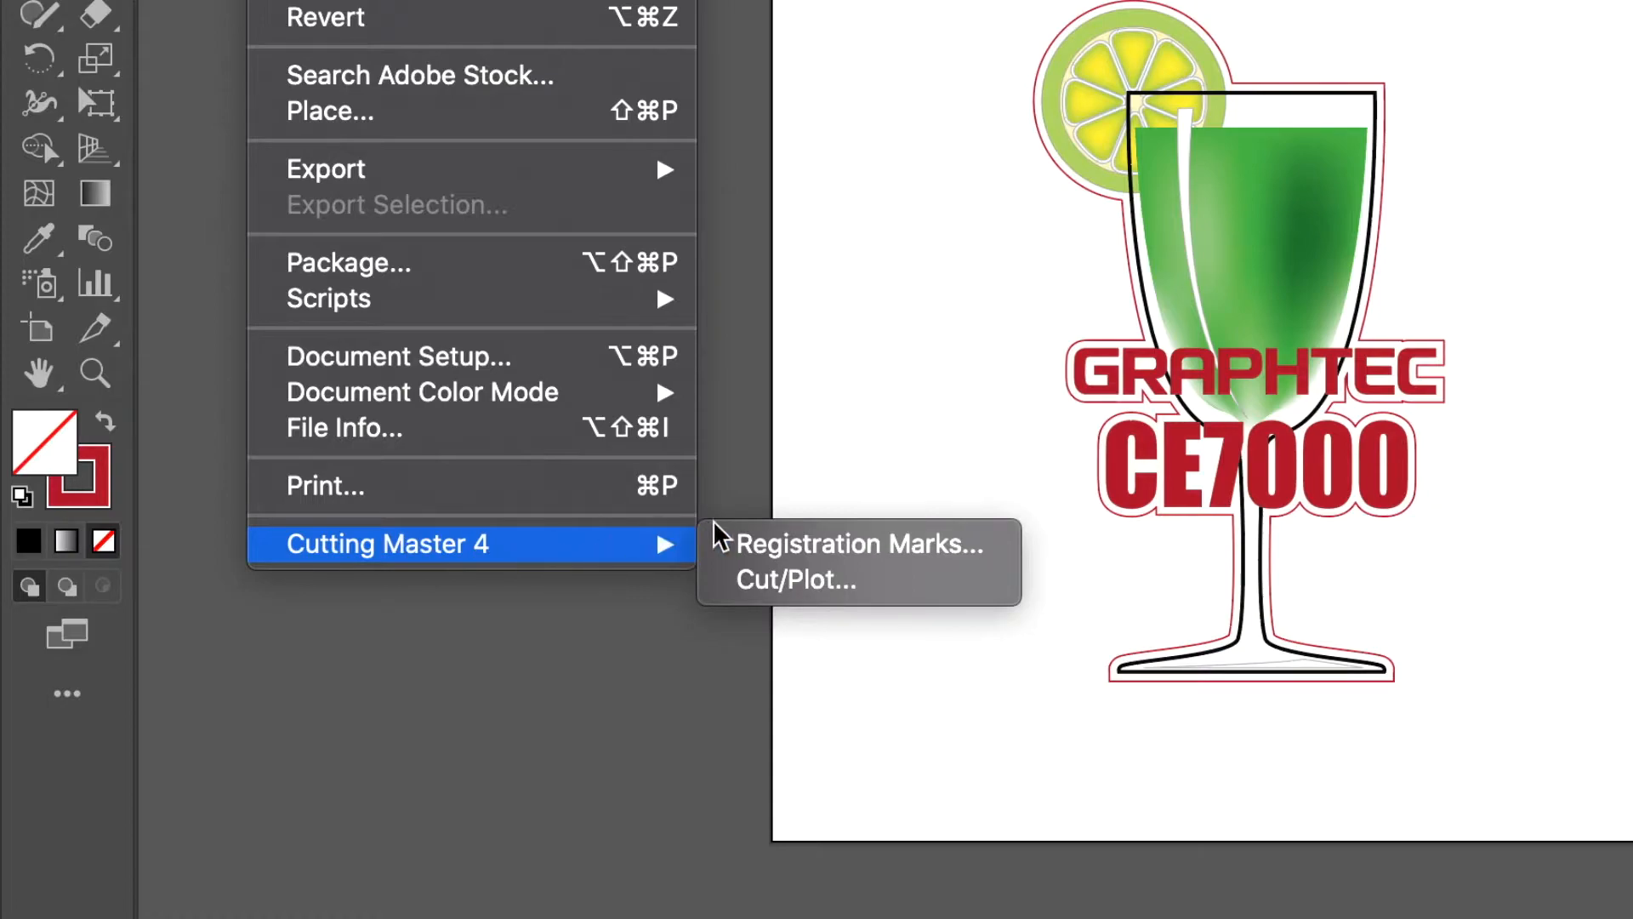
pyautogui.click(792, 550)
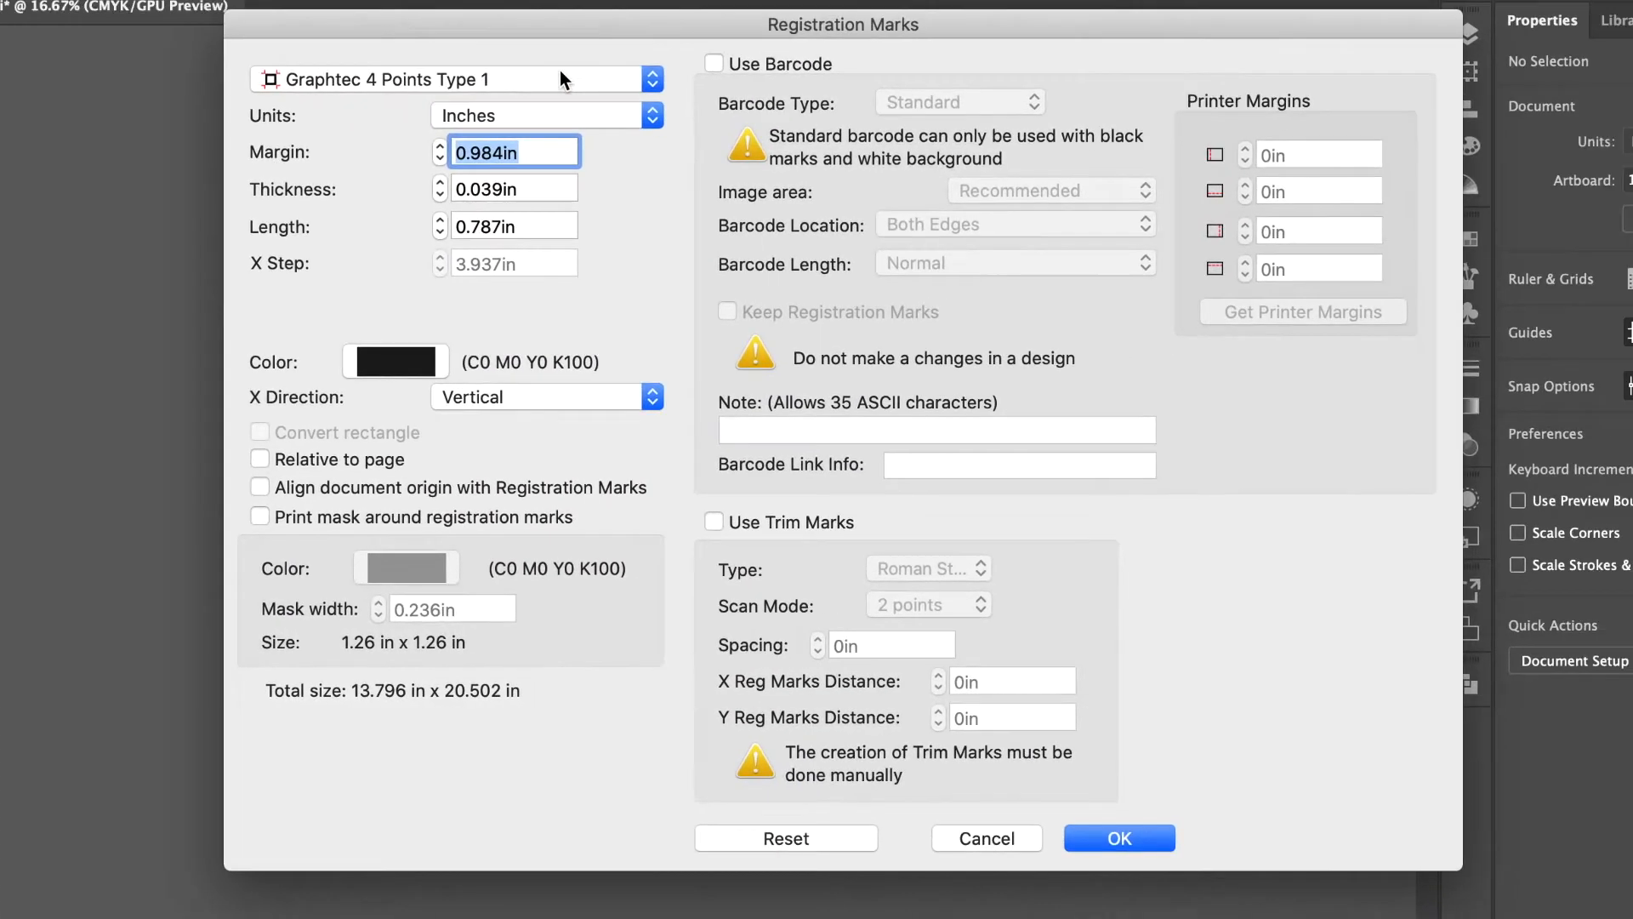
pyautogui.click(560, 79)
pyautogui.click(540, 107)
pyautogui.click(1133, 835)
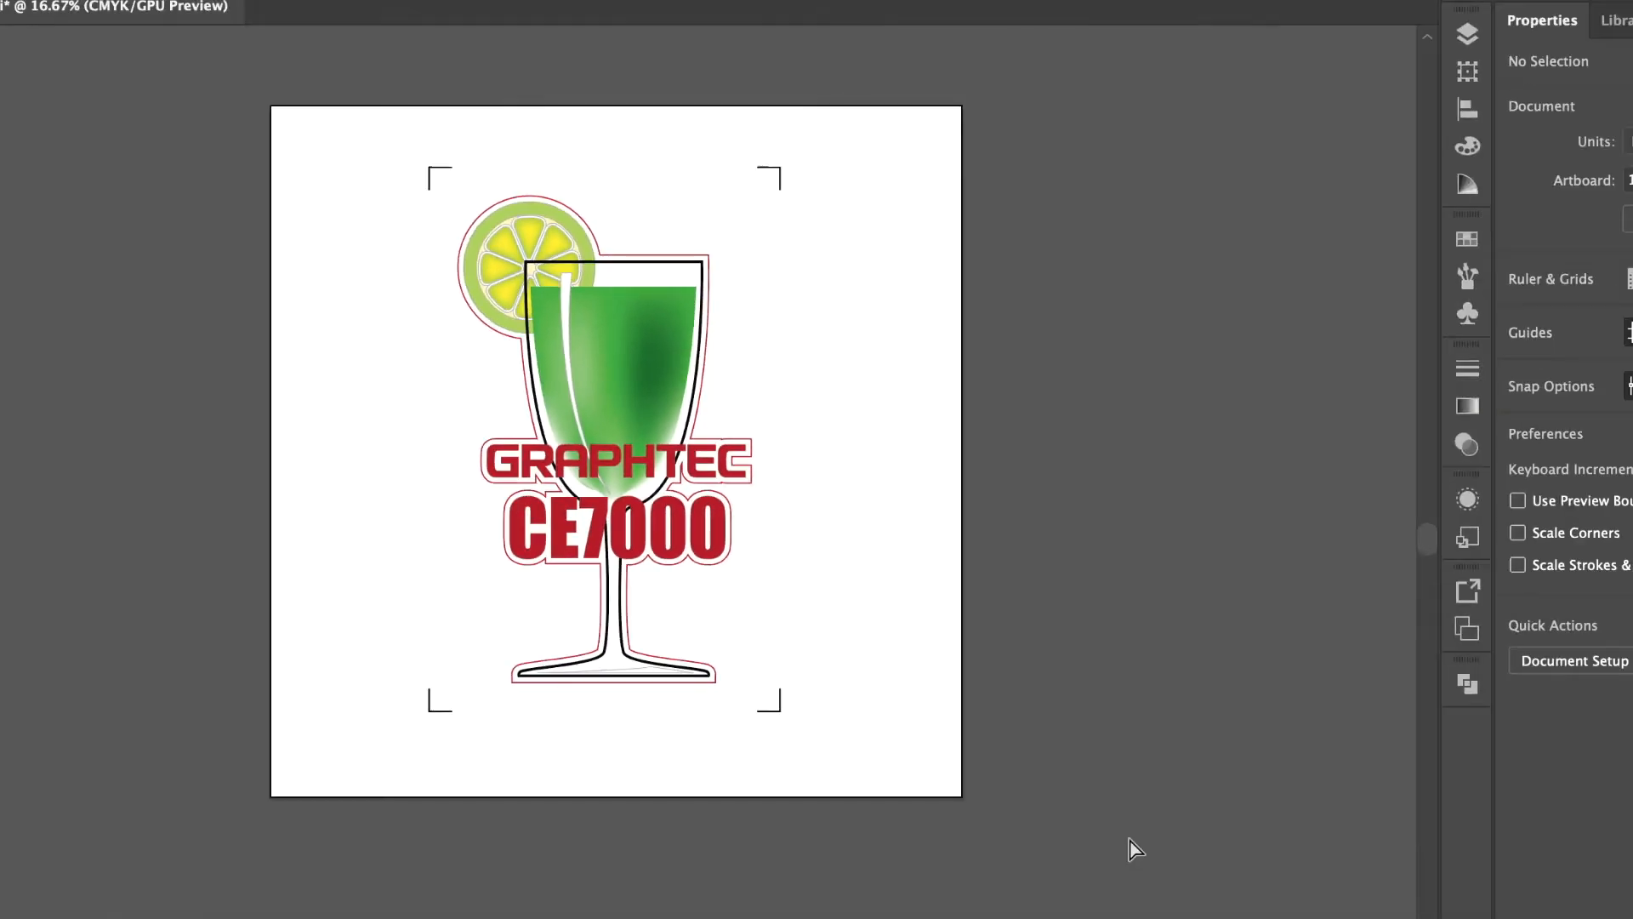
pyautogui.press('super+z')
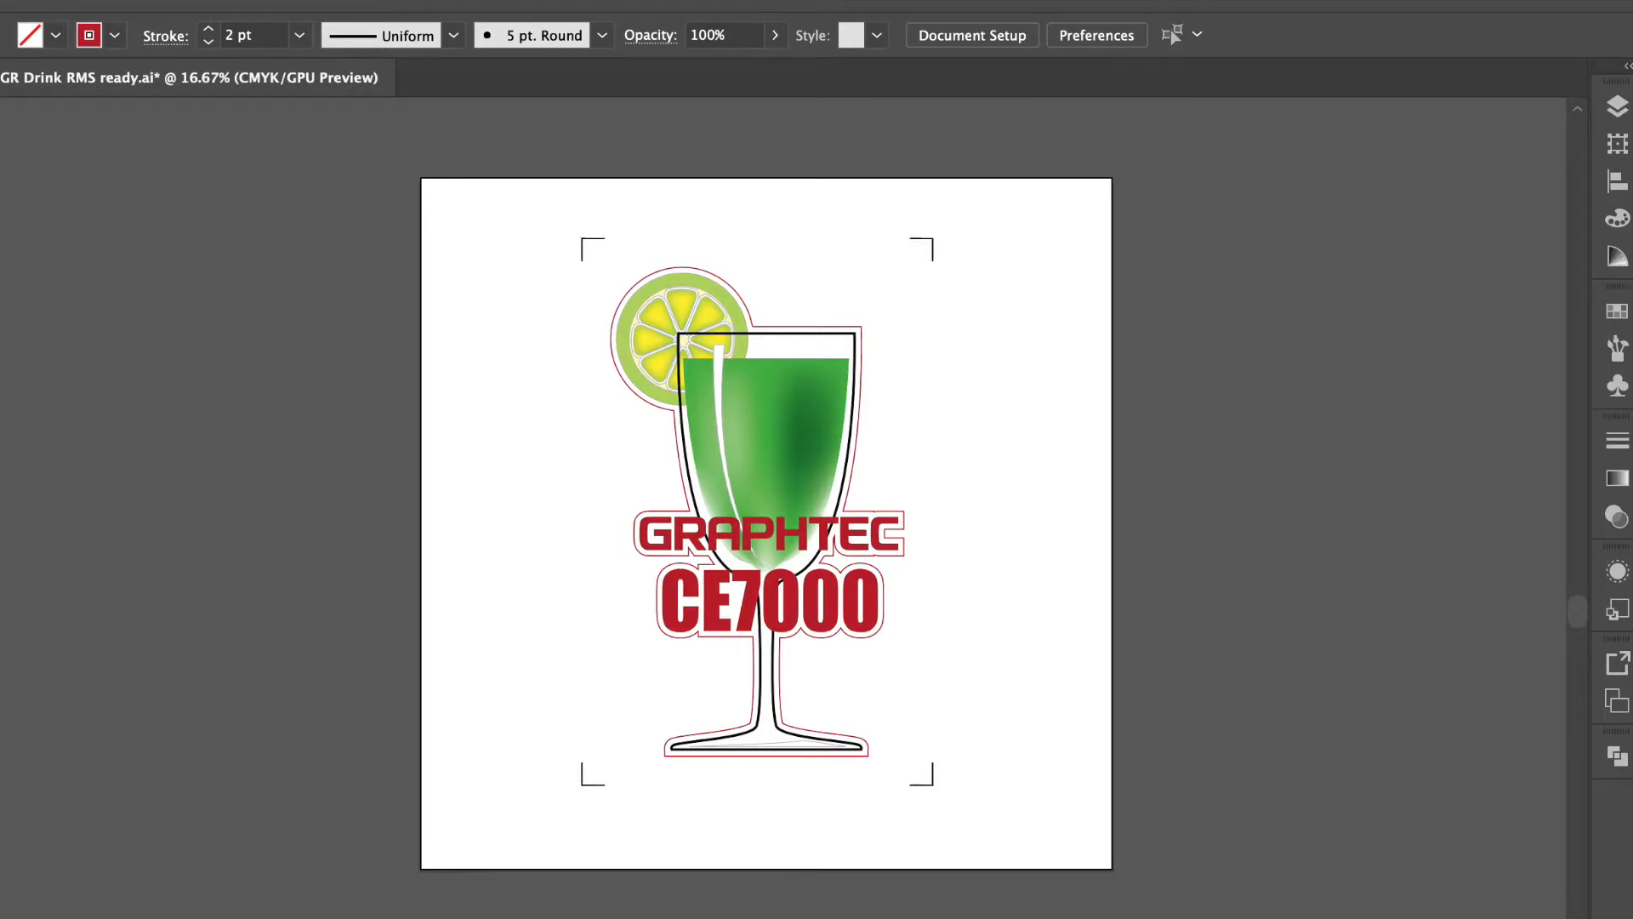
# Review the margin, thickness and length settings for the Cutting Master 4 registration marks without applying them
pyautogui.click(204, 15)
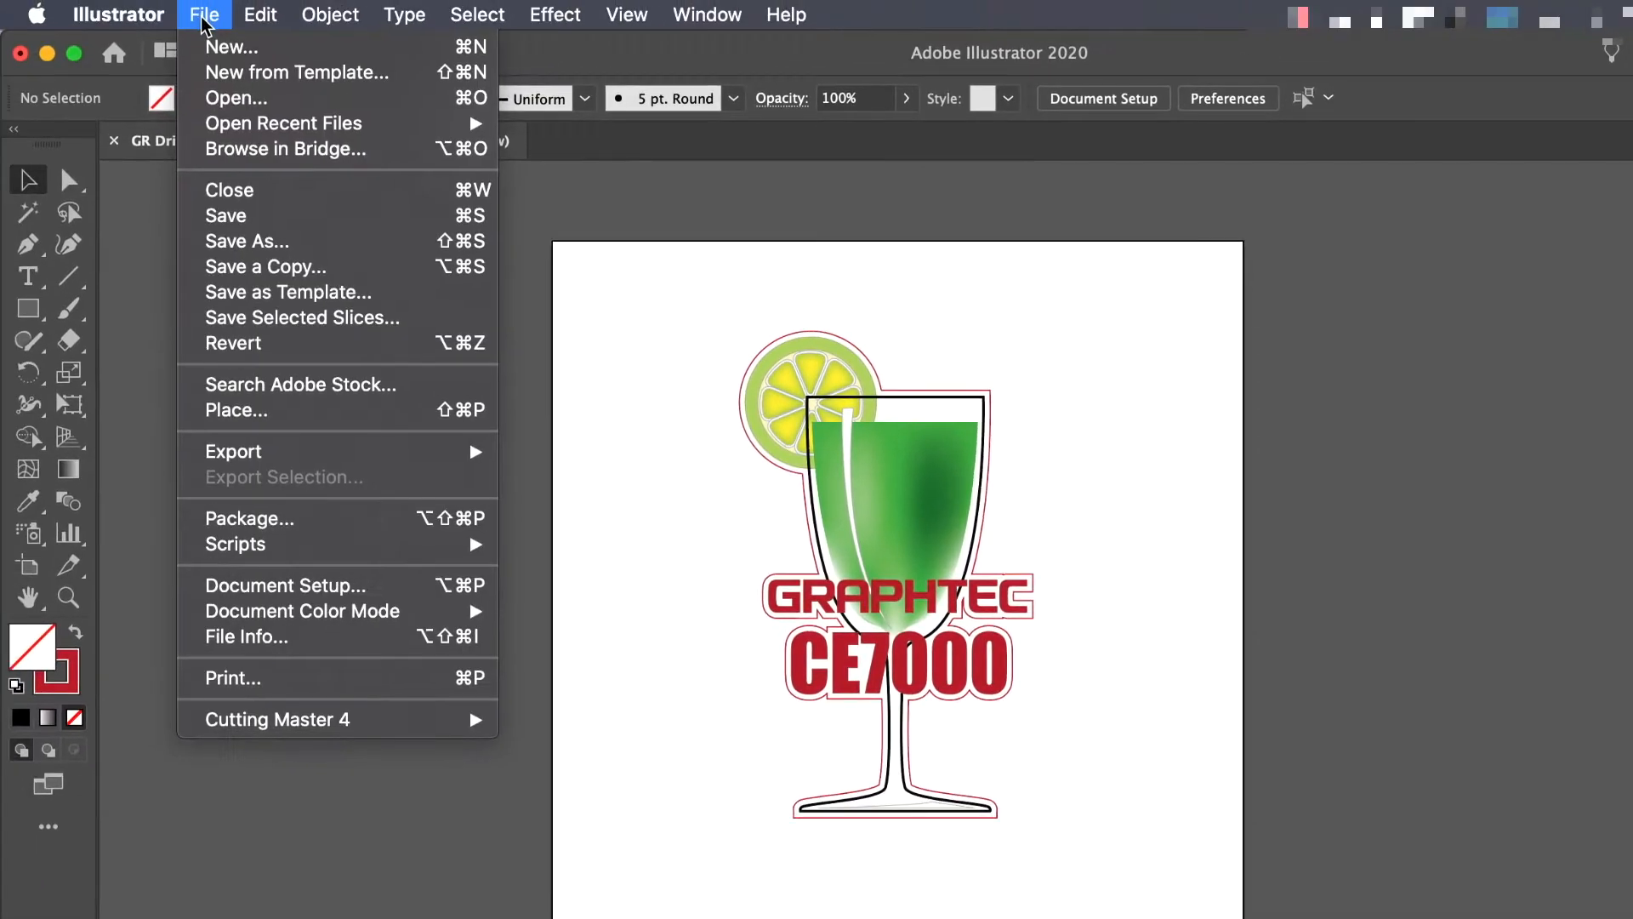
pyautogui.moveTo(343, 723)
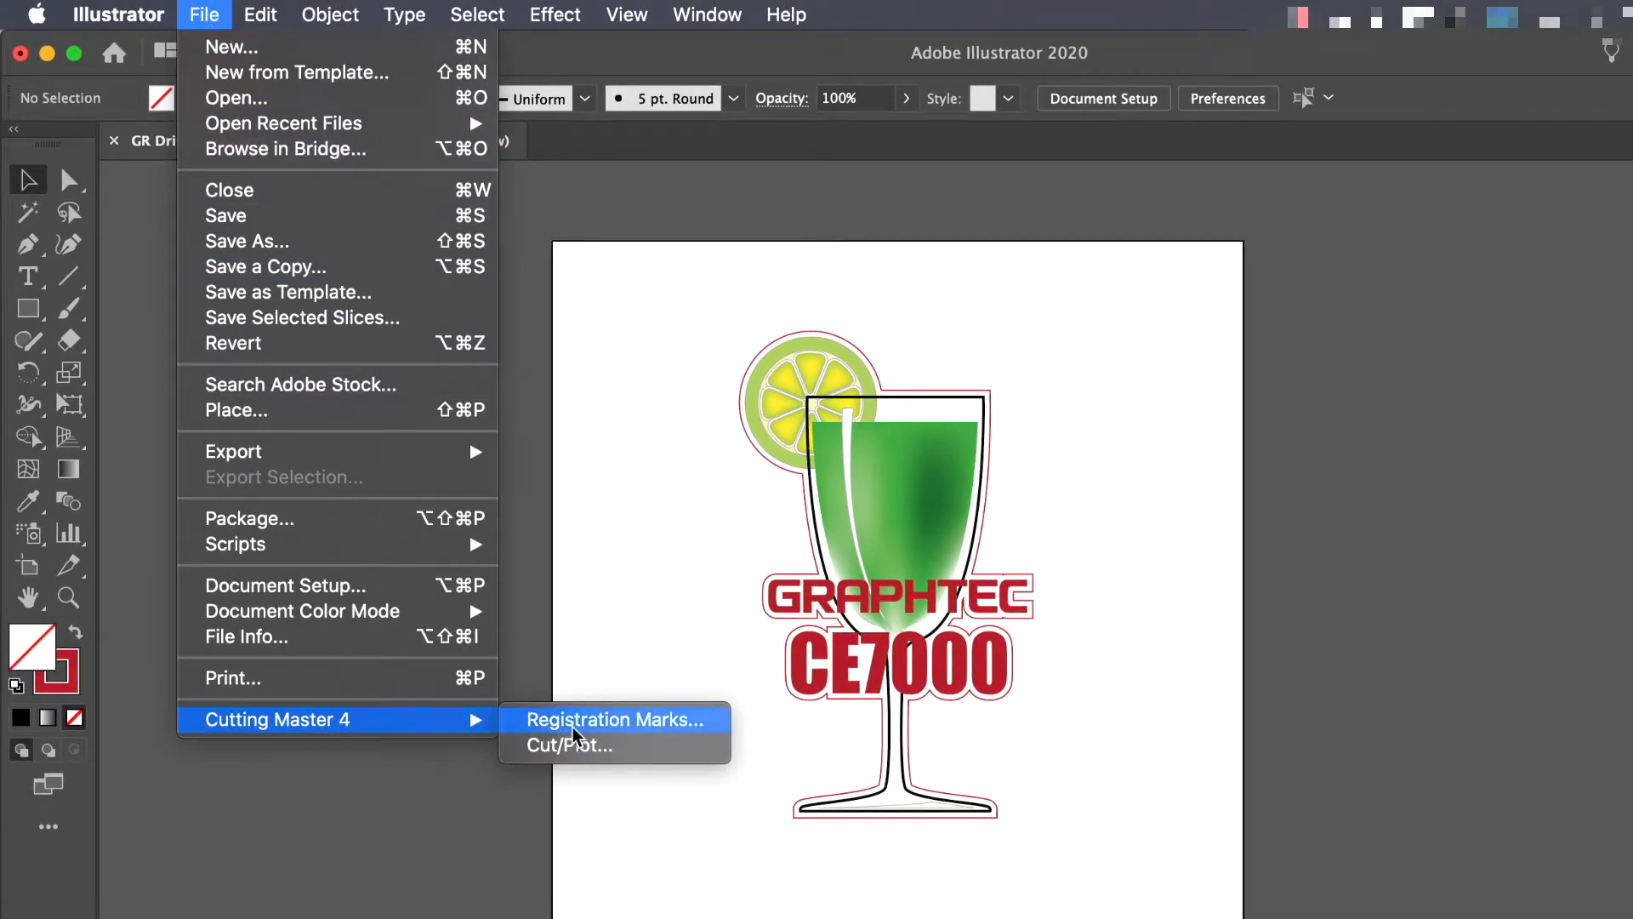
pyautogui.click(628, 721)
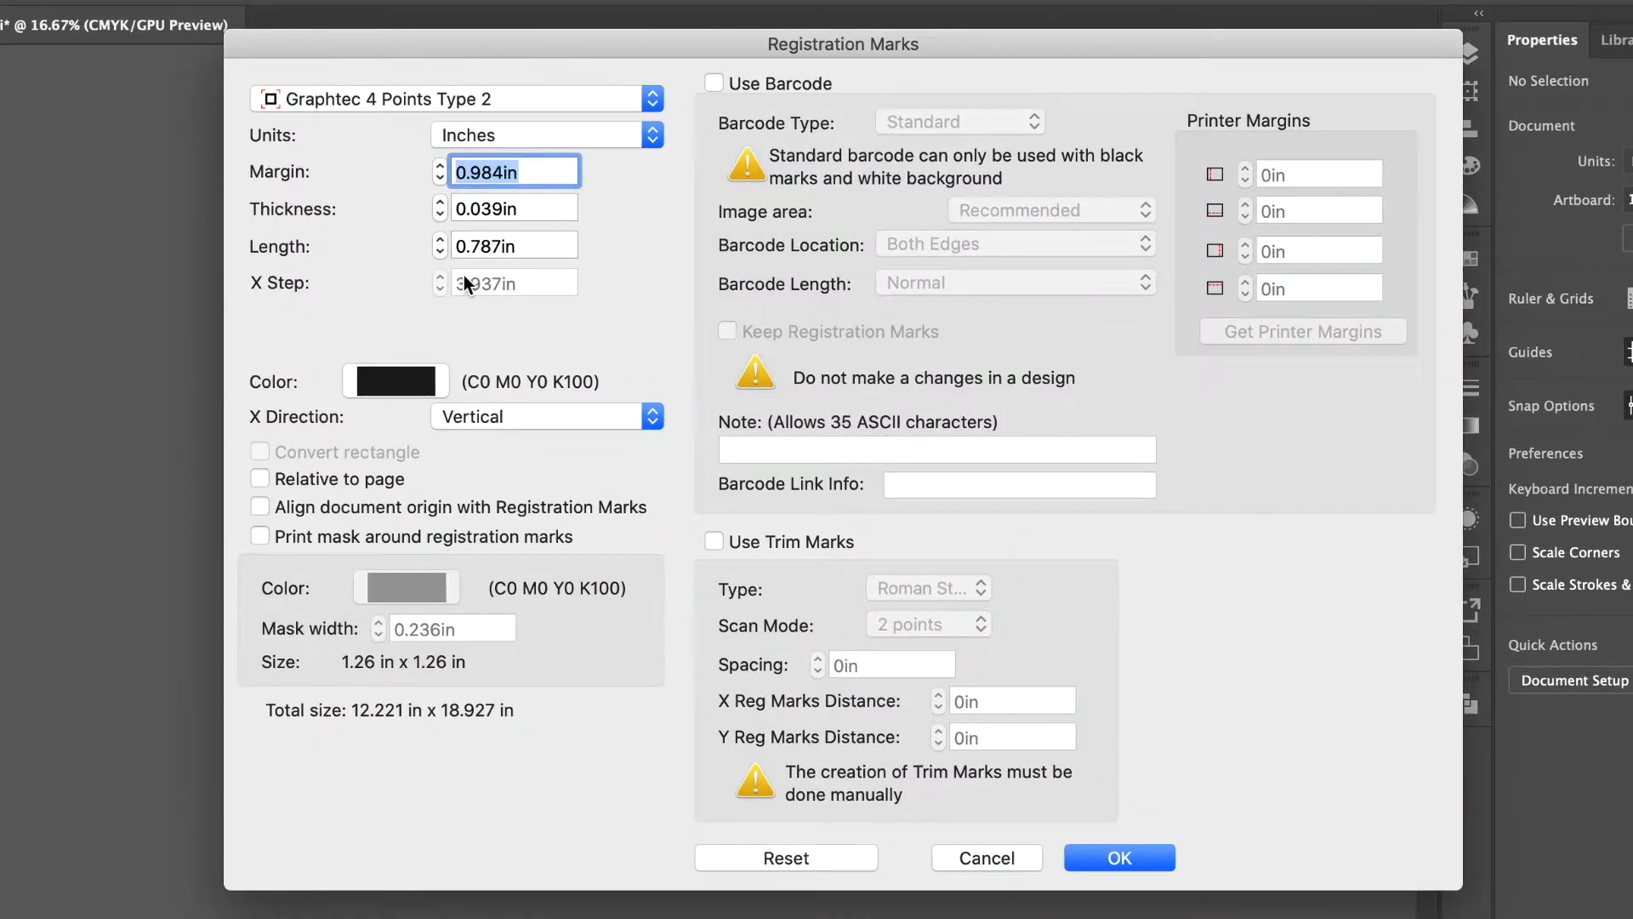
pyautogui.doubleClick(483, 170)
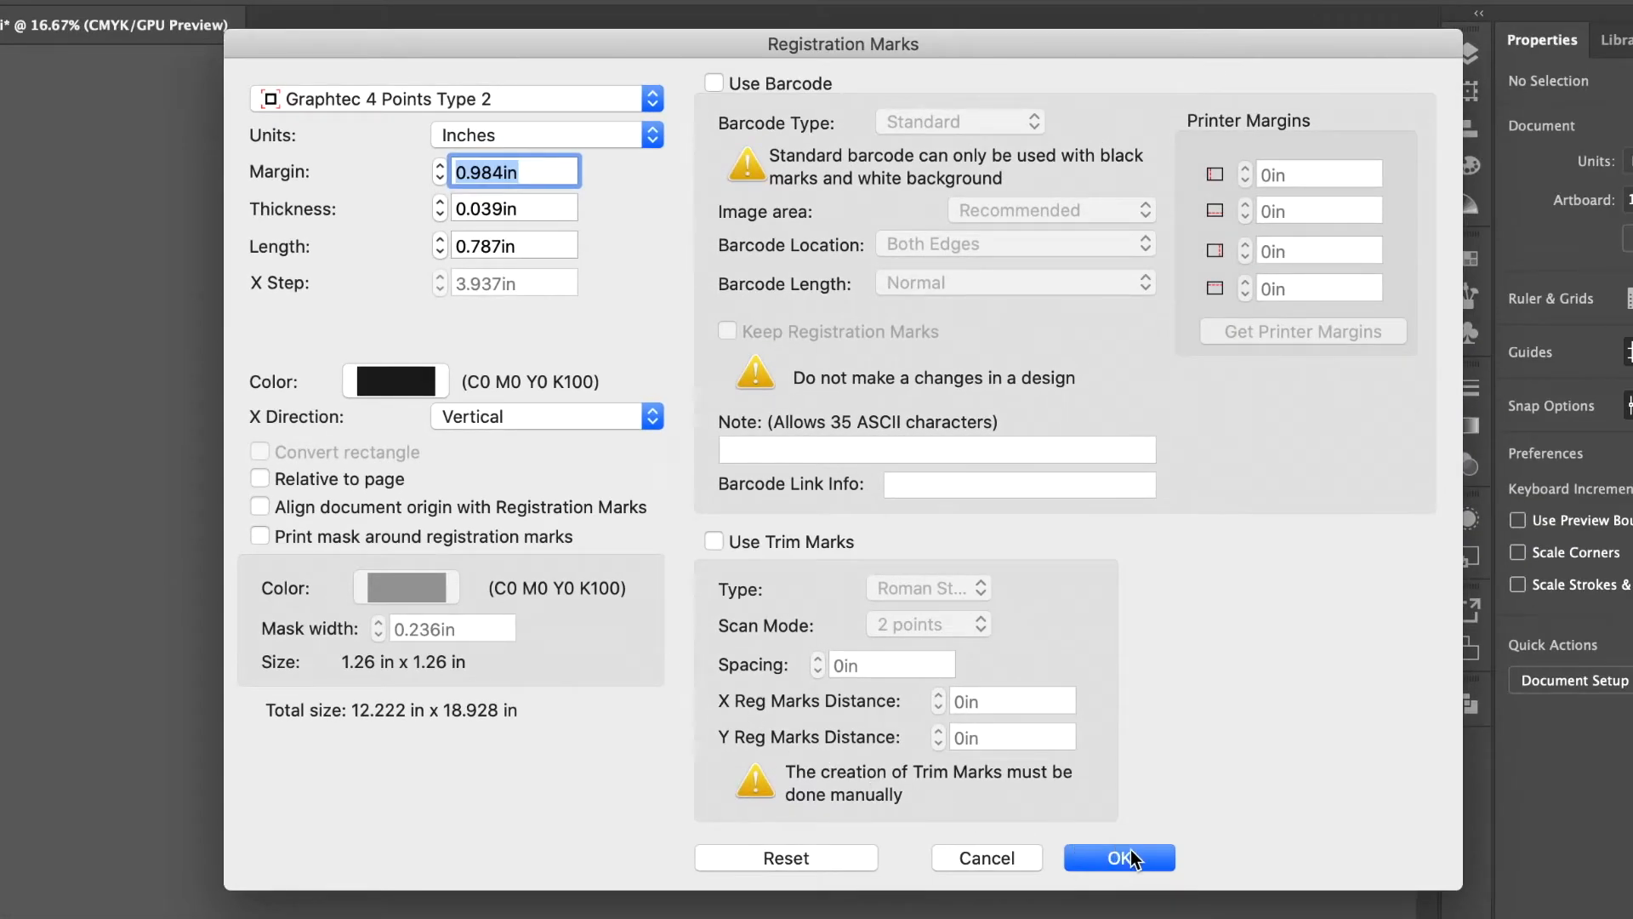
pyautogui.click(1004, 861)
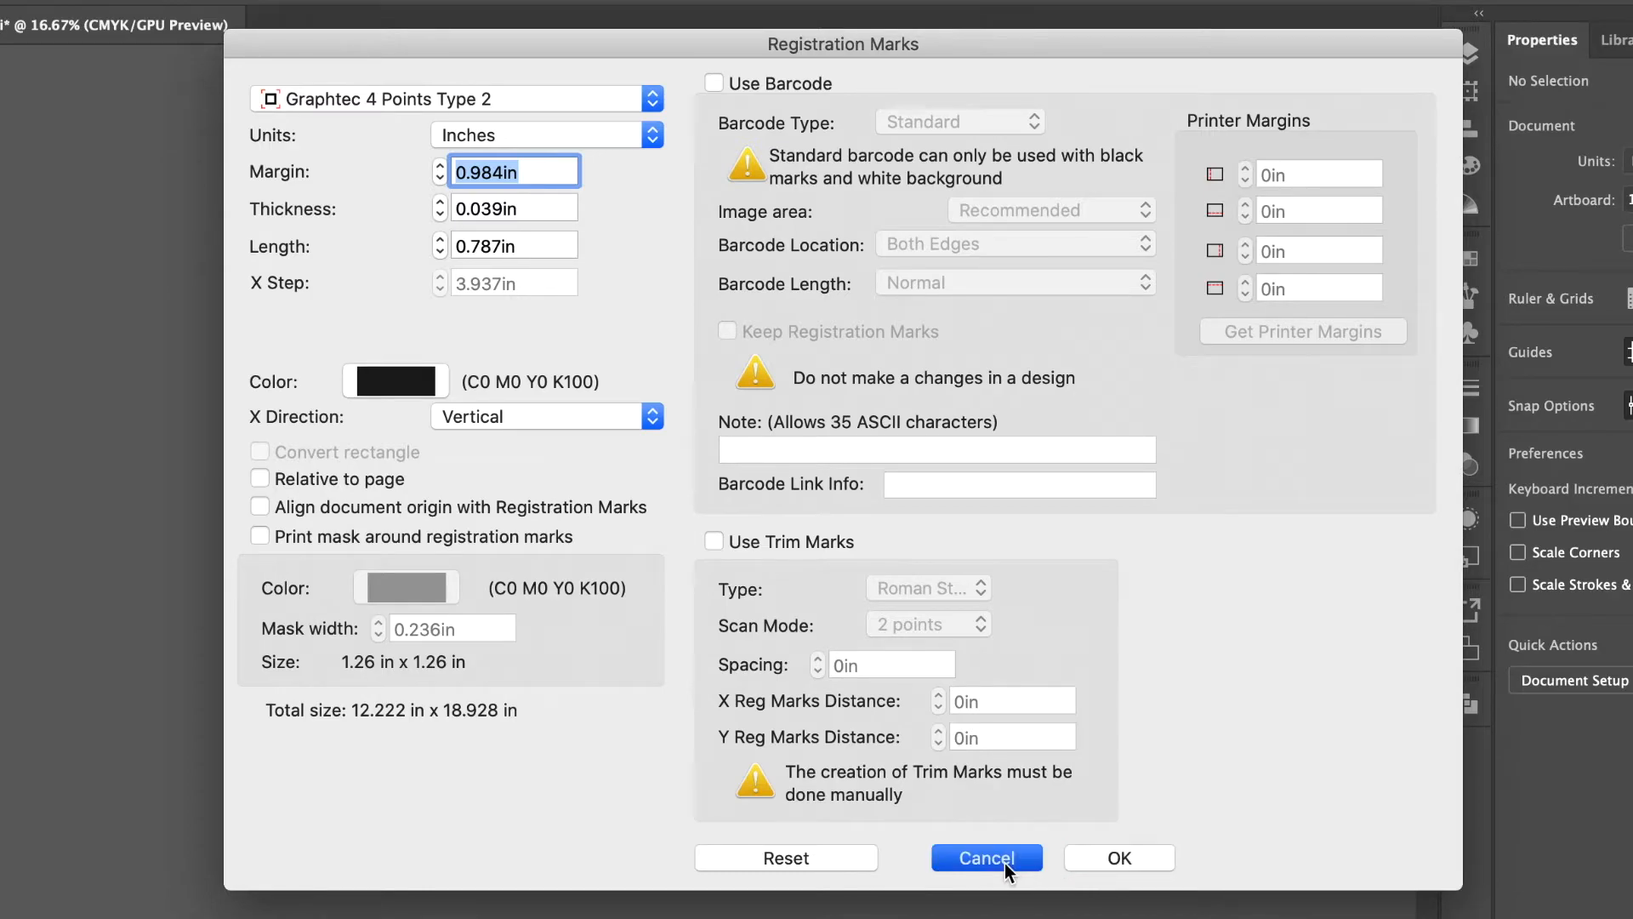
# Draw a rectangle around the whole drink artwork and adjust its sides to about 12.54 by 18.39 in
pyautogui.press('m')
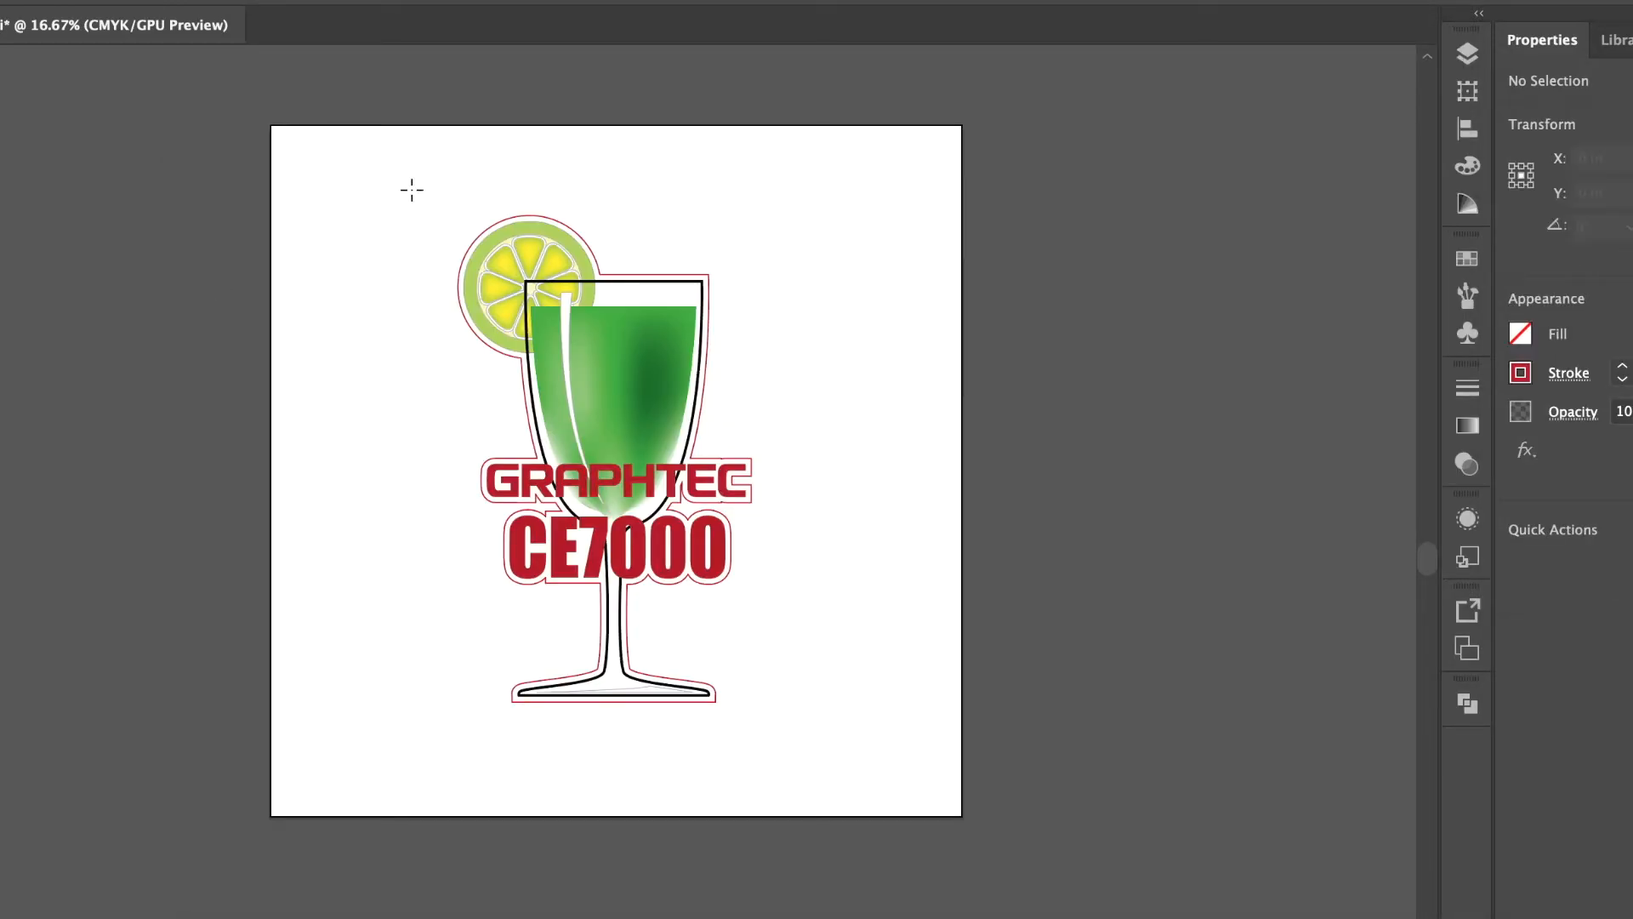
pyautogui.moveTo(420, 184); pyautogui.dragTo(805, 744)
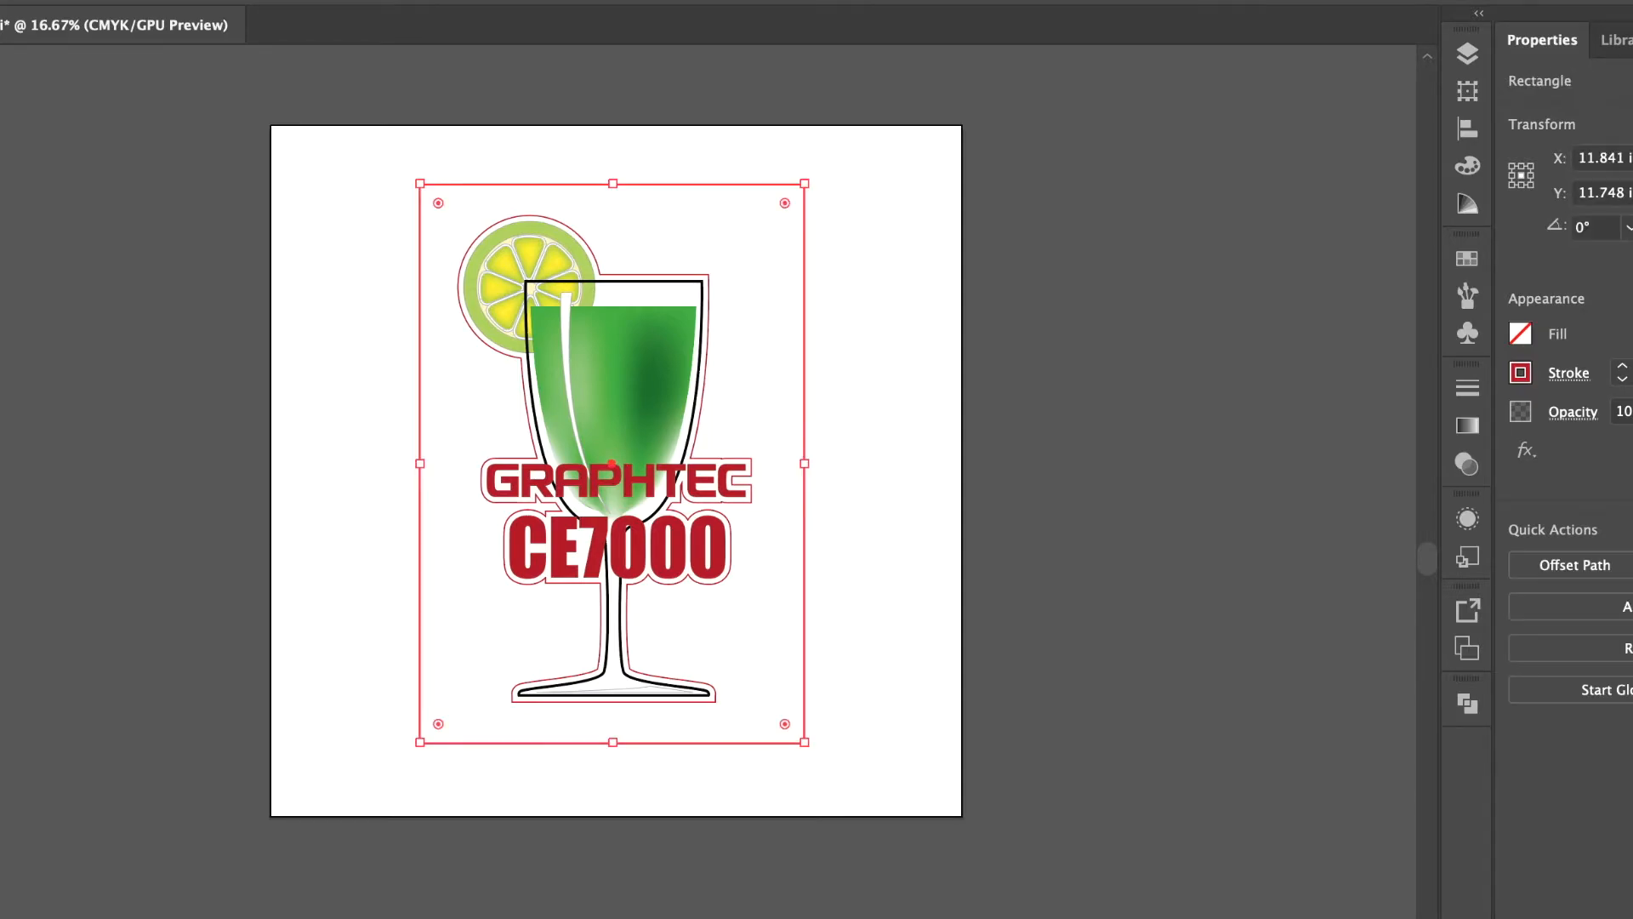
pyautogui.moveTo(613, 184); pyautogui.dragTo(612, 200)
pyautogui.moveTo(612, 742); pyautogui.dragTo(611, 739)
pyautogui.moveTo(615, 741); pyautogui.dragTo(614, 727)
pyautogui.moveTo(803, 467); pyautogui.dragTo(790, 461)
pyautogui.moveTo(418, 462); pyautogui.dragTo(429, 462)
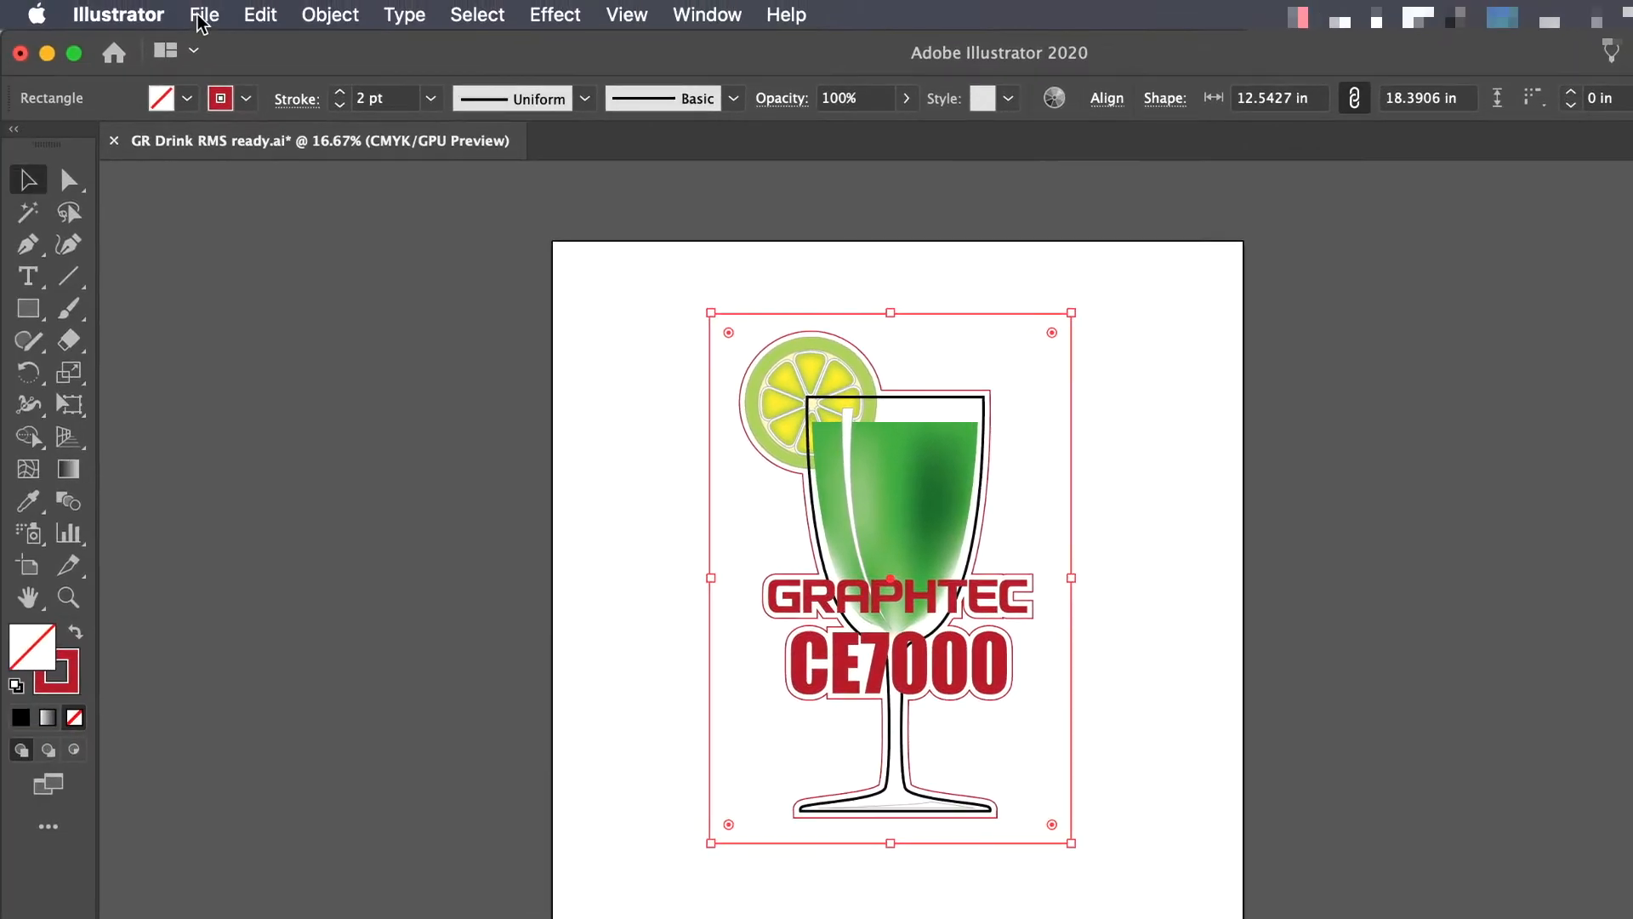
# Convert the selected rectangle into Graphtec 4 Points Type 2 registration marks with the Convert rectangle option
pyautogui.click(204, 15)
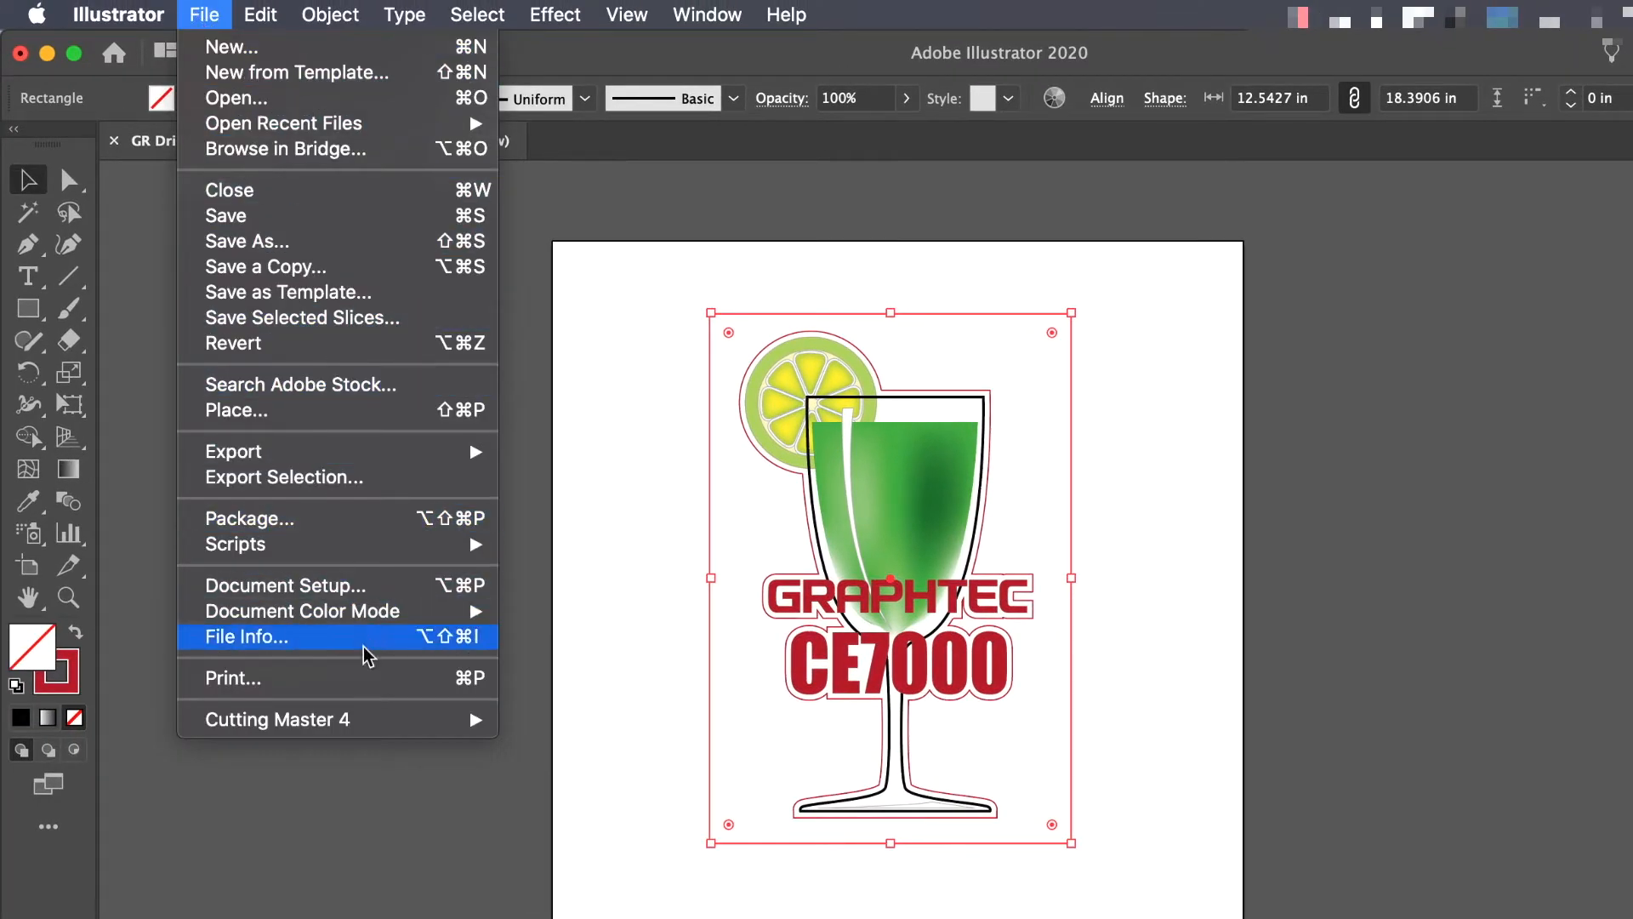
pyautogui.moveTo(472, 719)
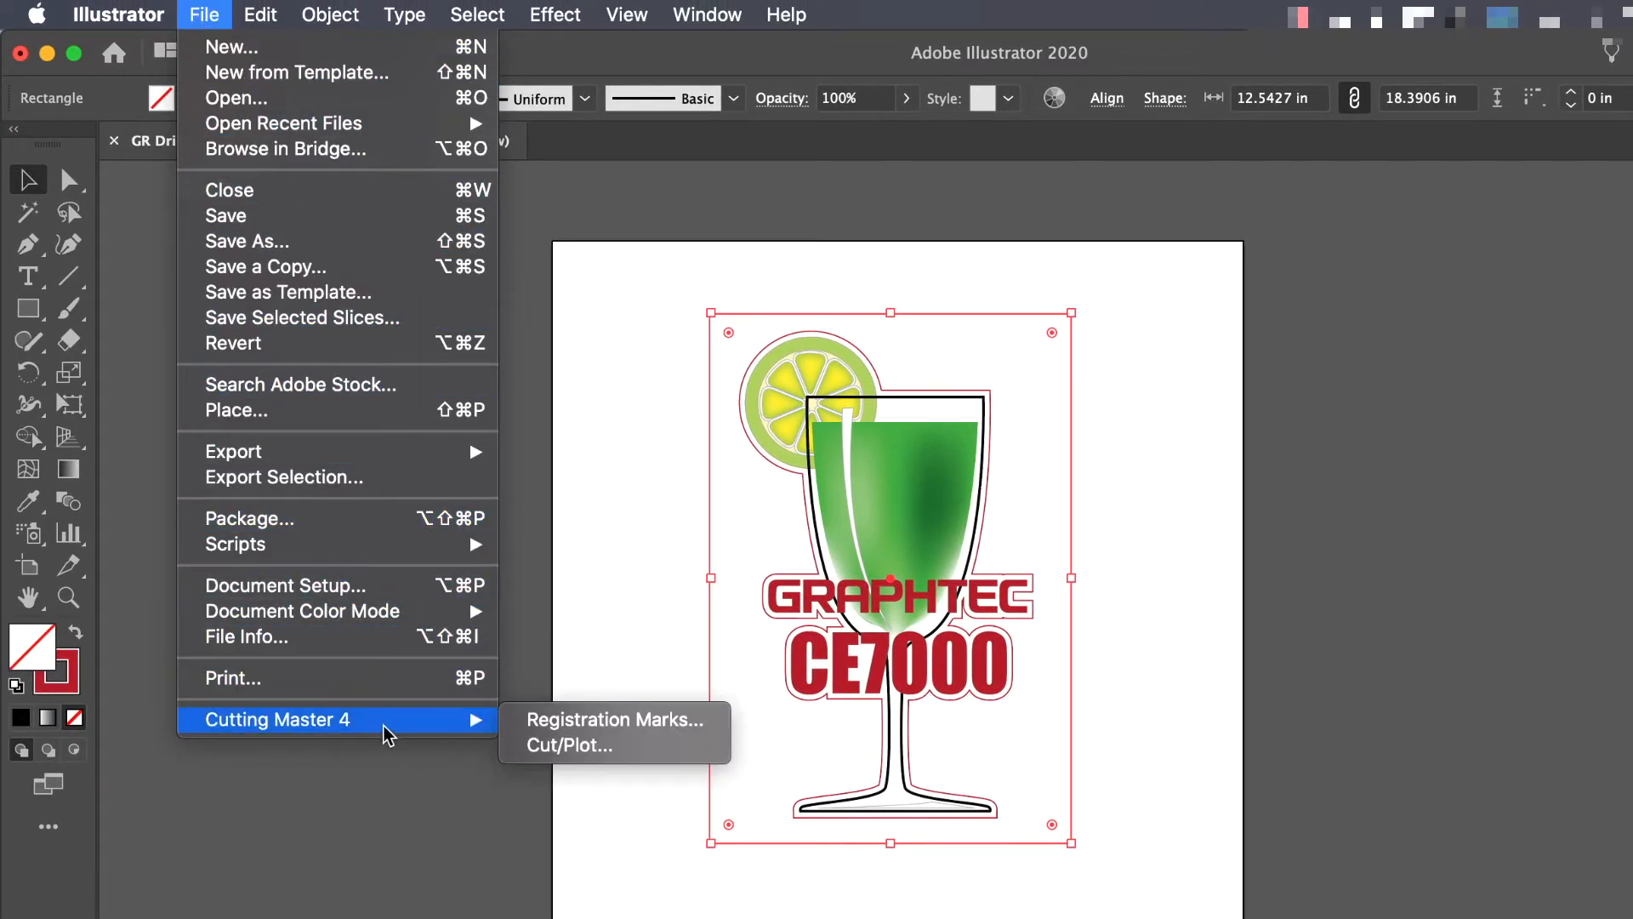
pyautogui.click(538, 722)
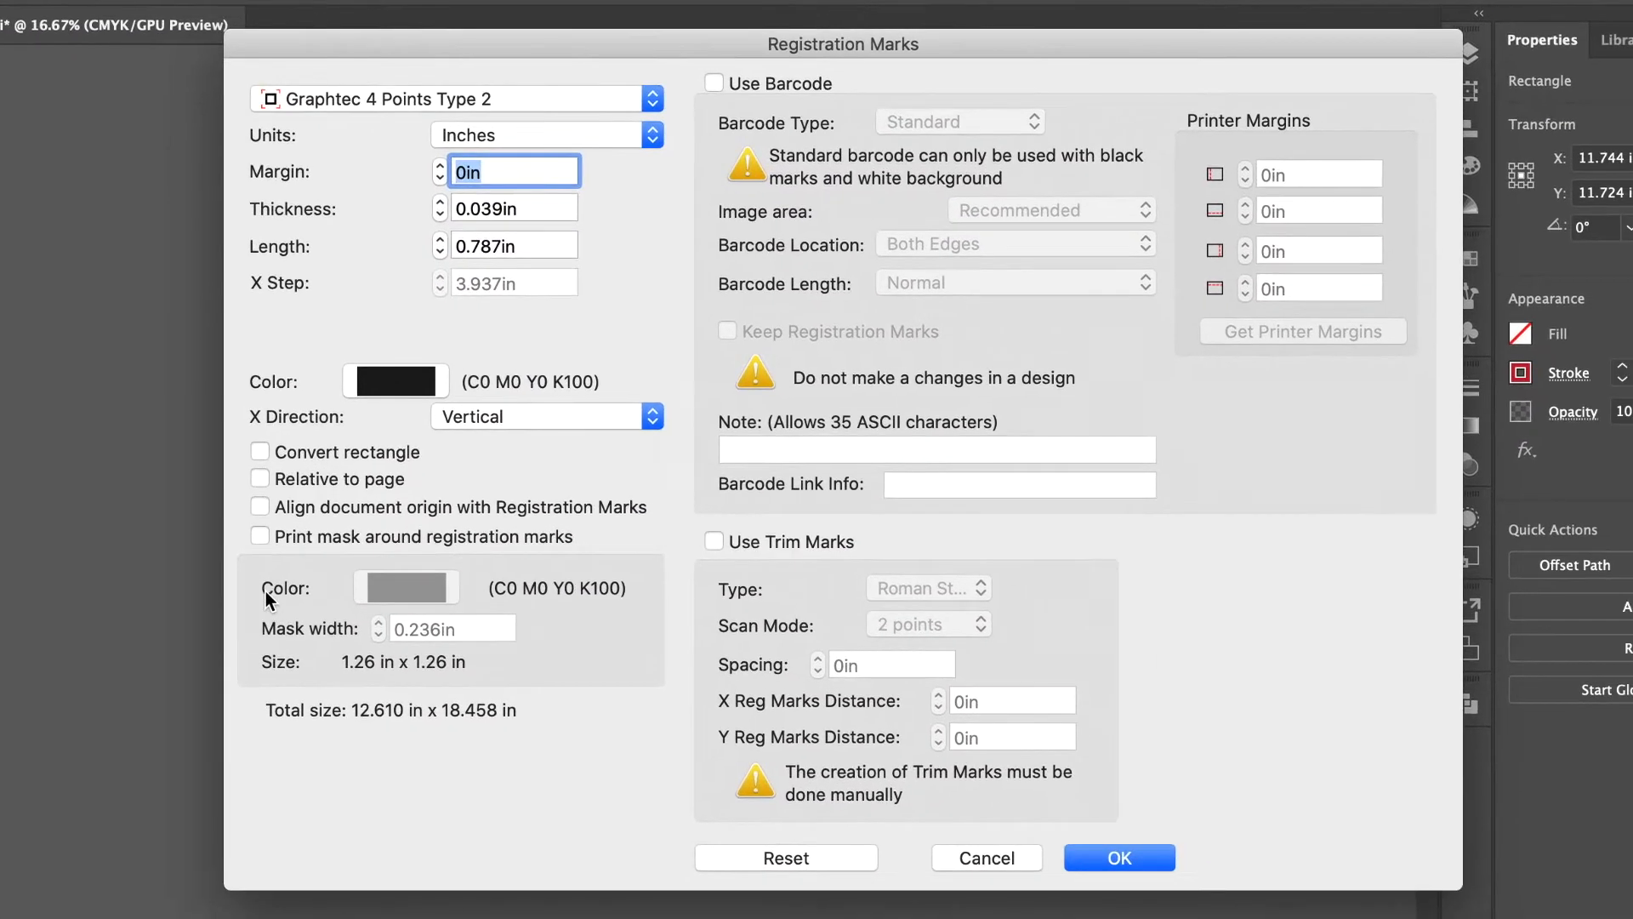
pyautogui.click(259, 451)
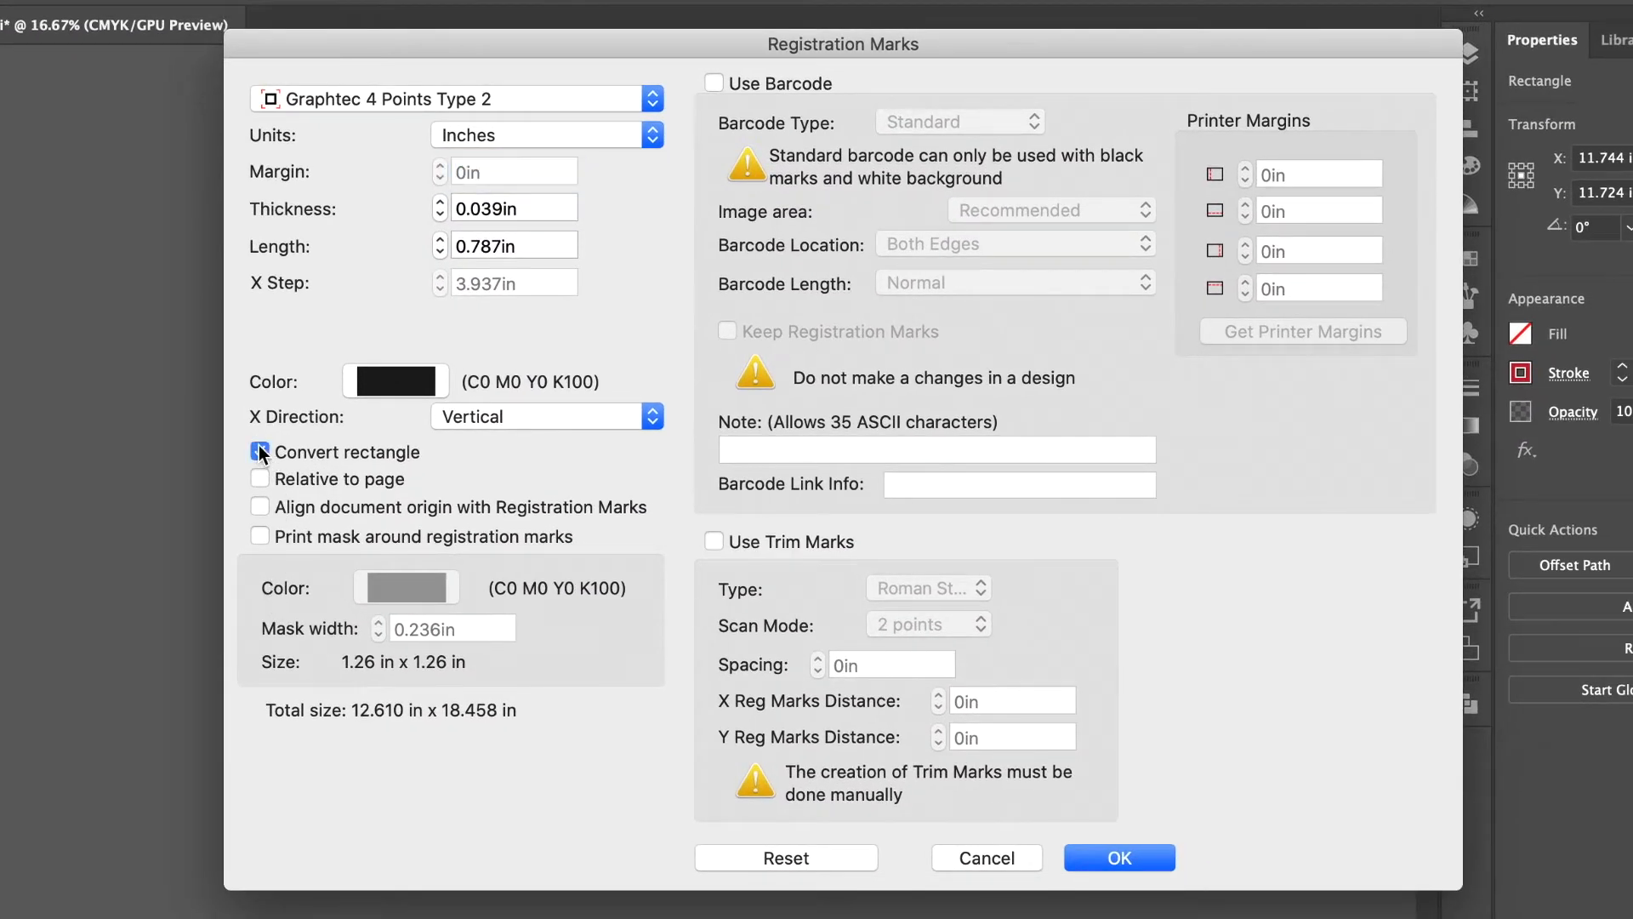
pyautogui.click(1126, 859)
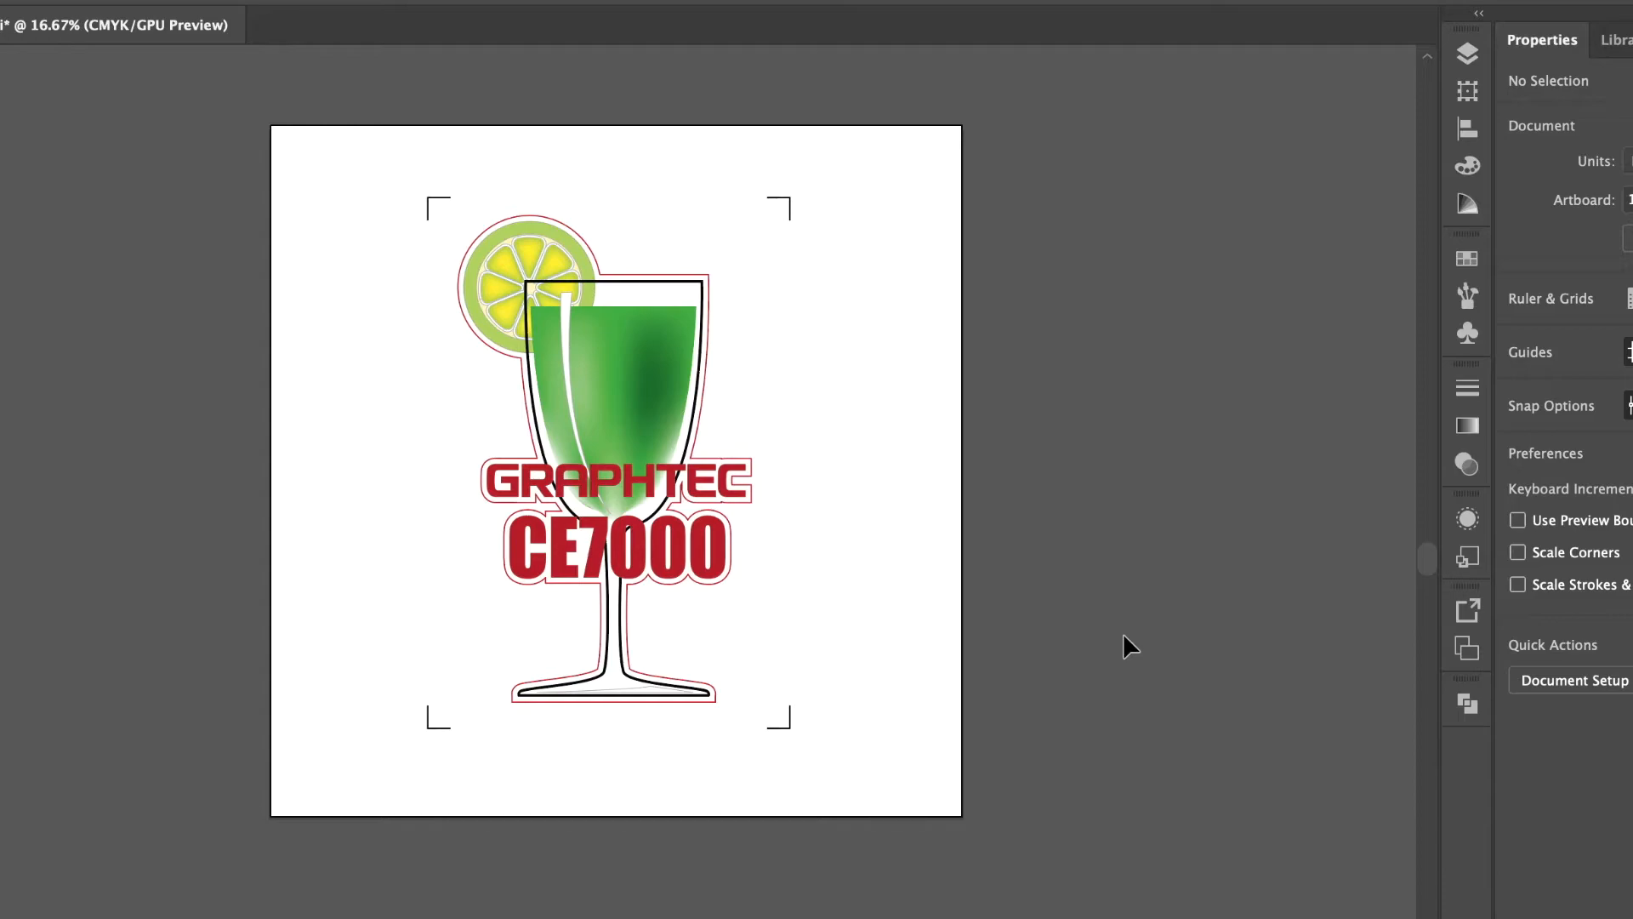
# Undo the rectangle's conversion to registration marks and remove the rectangle around the artwork
pyautogui.click(736, 263)
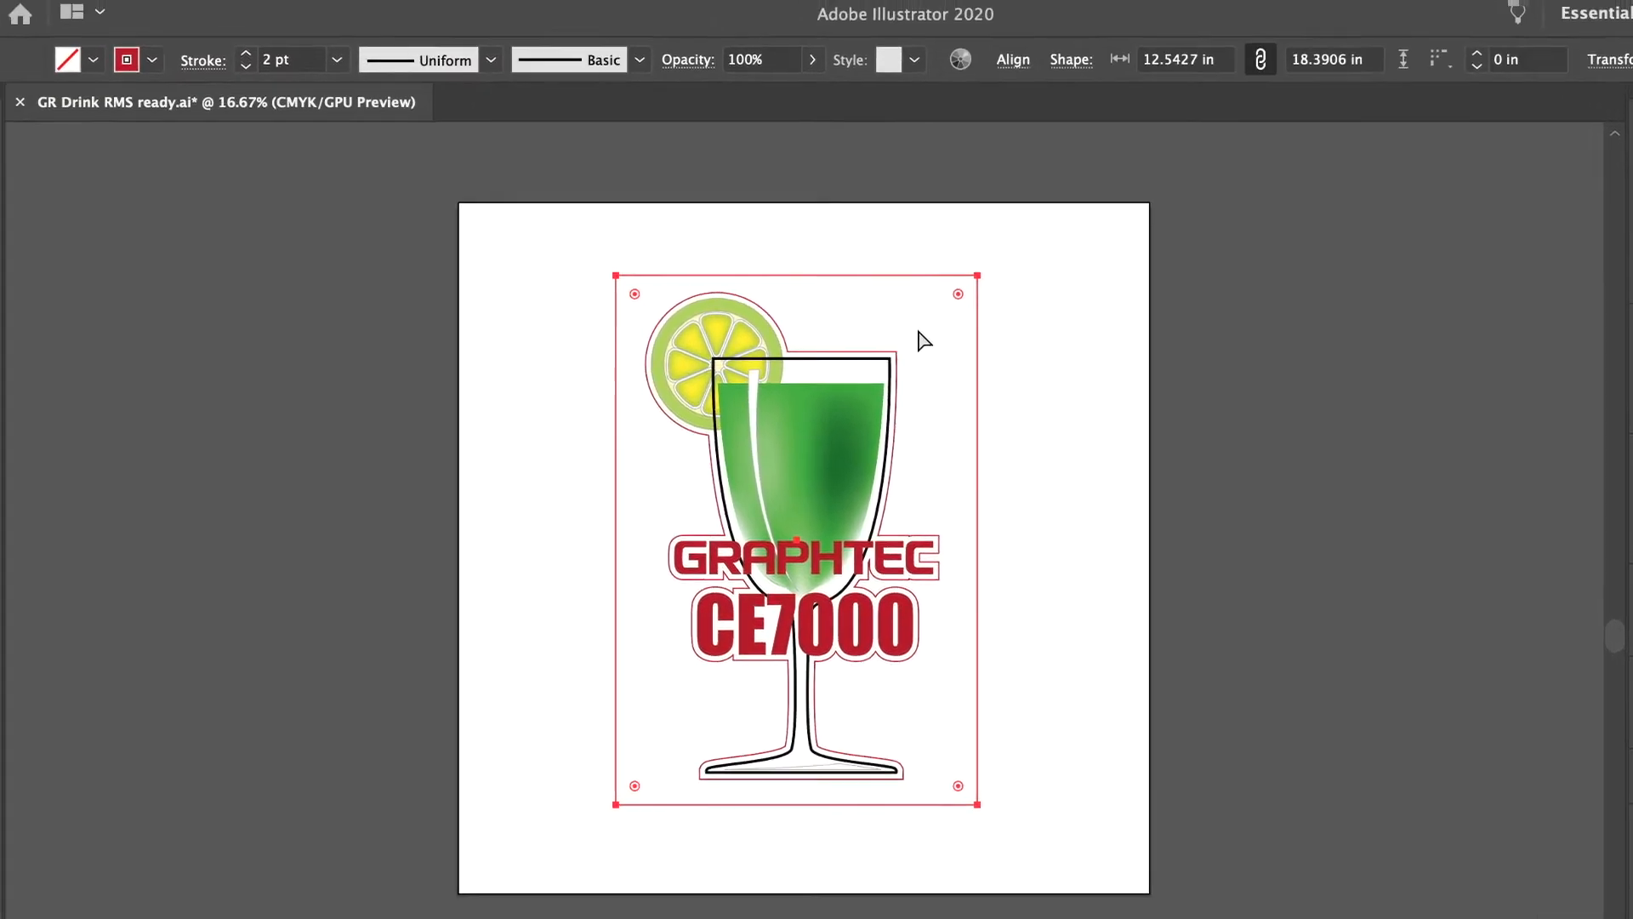
pyautogui.press('super+c')
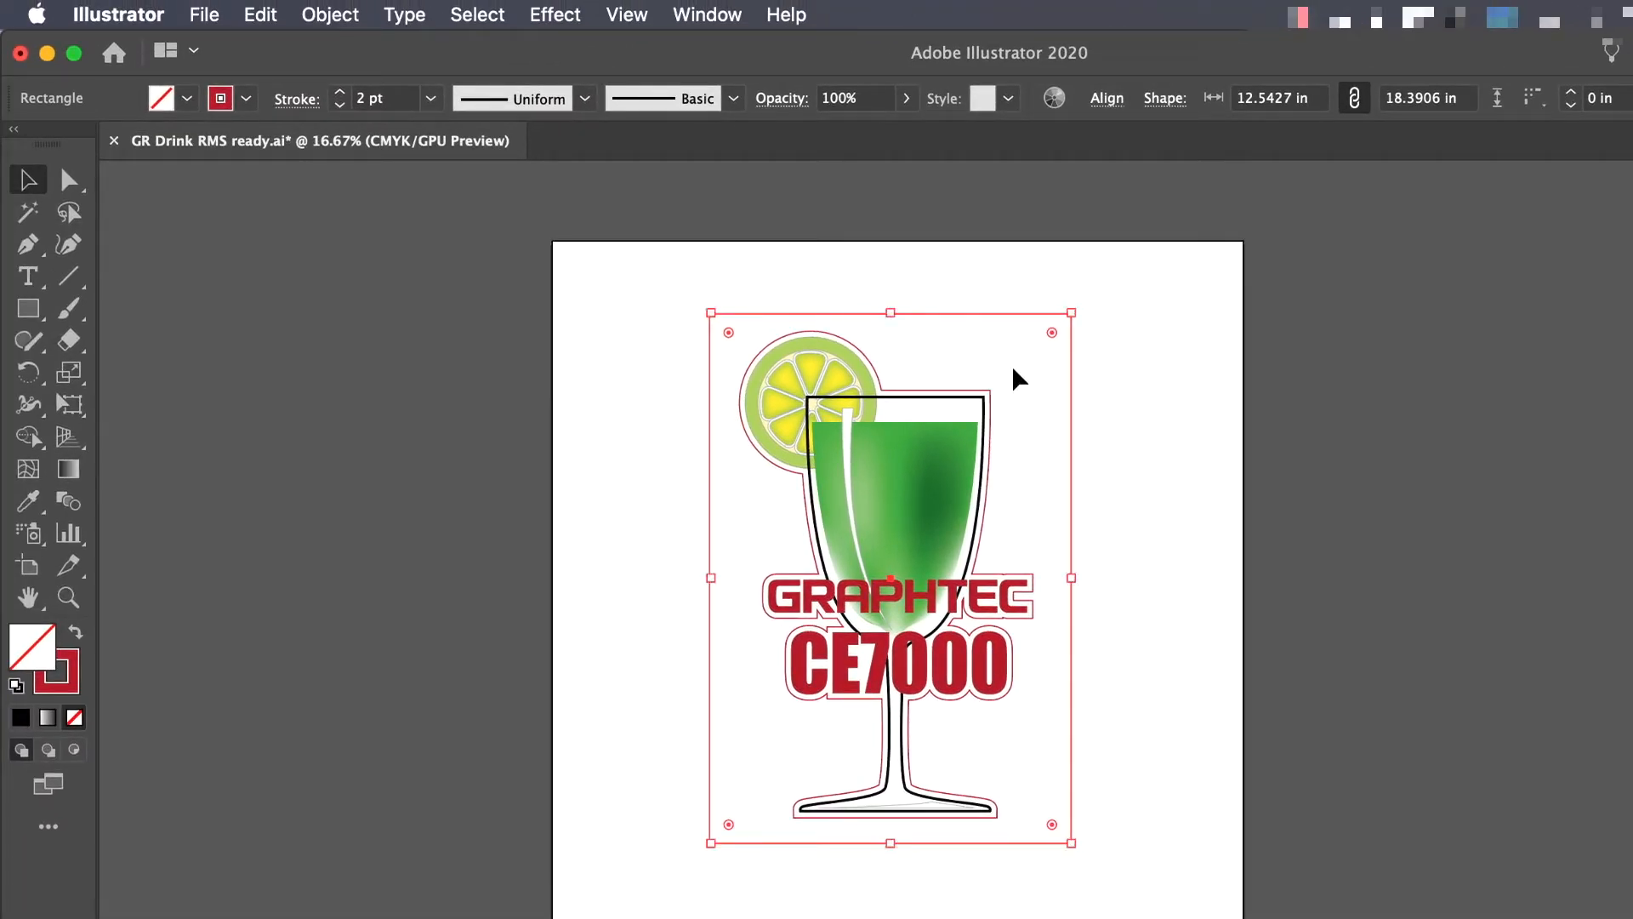
pyautogui.click(1019, 378)
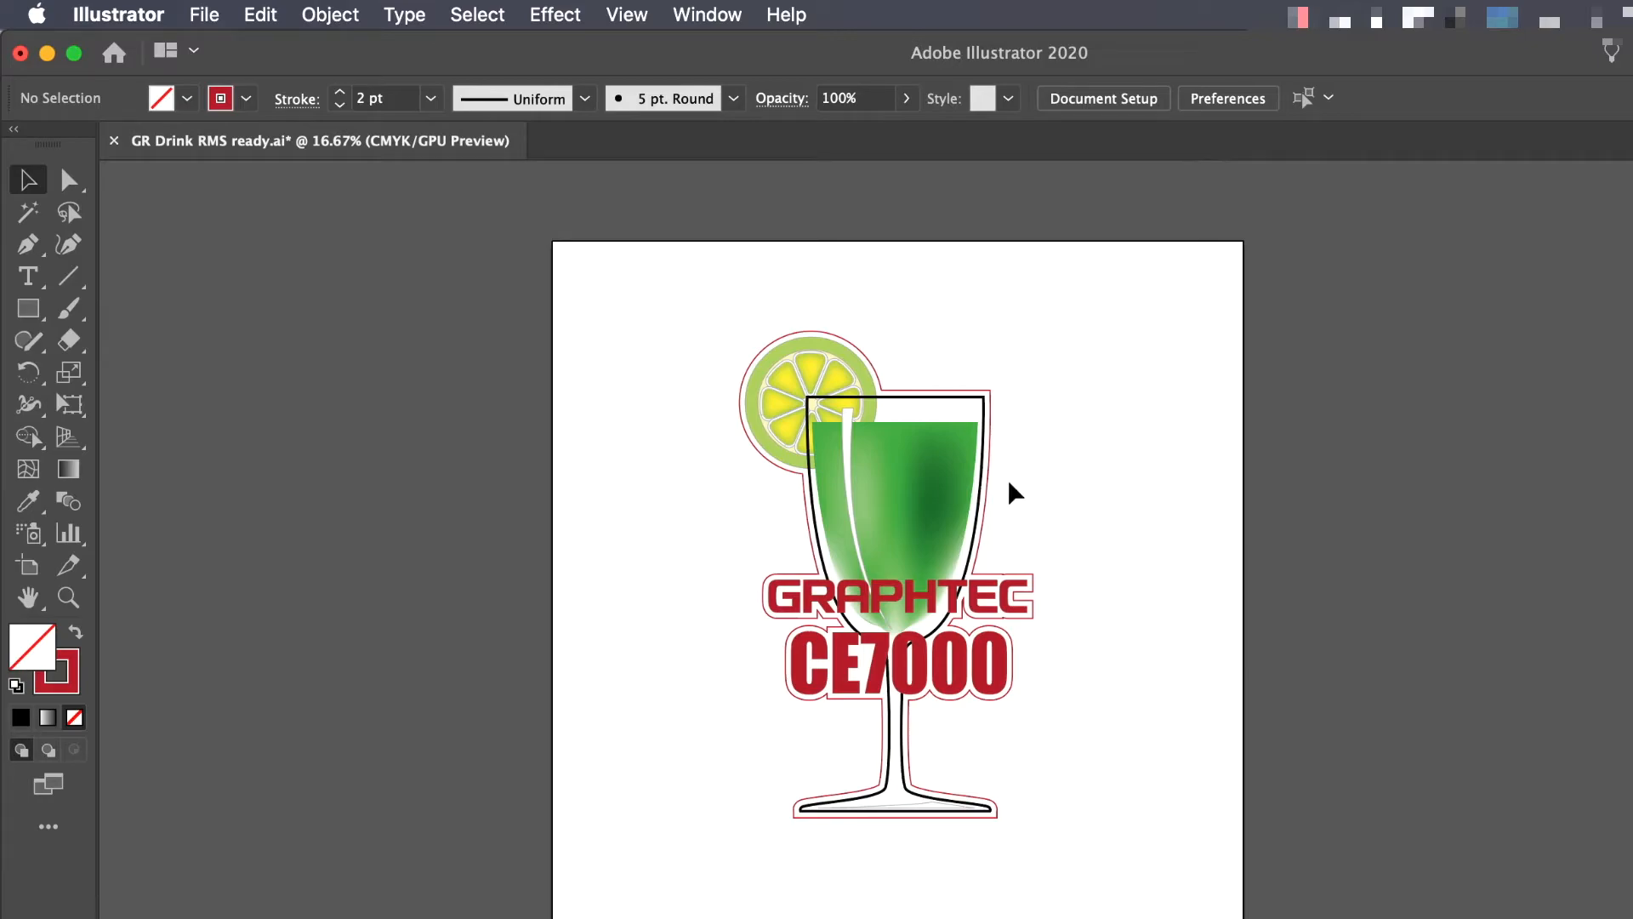
# Apply registration marks with the Relative to page option and try resizing the artboard from its lower-right corner
pyautogui.click(204, 15)
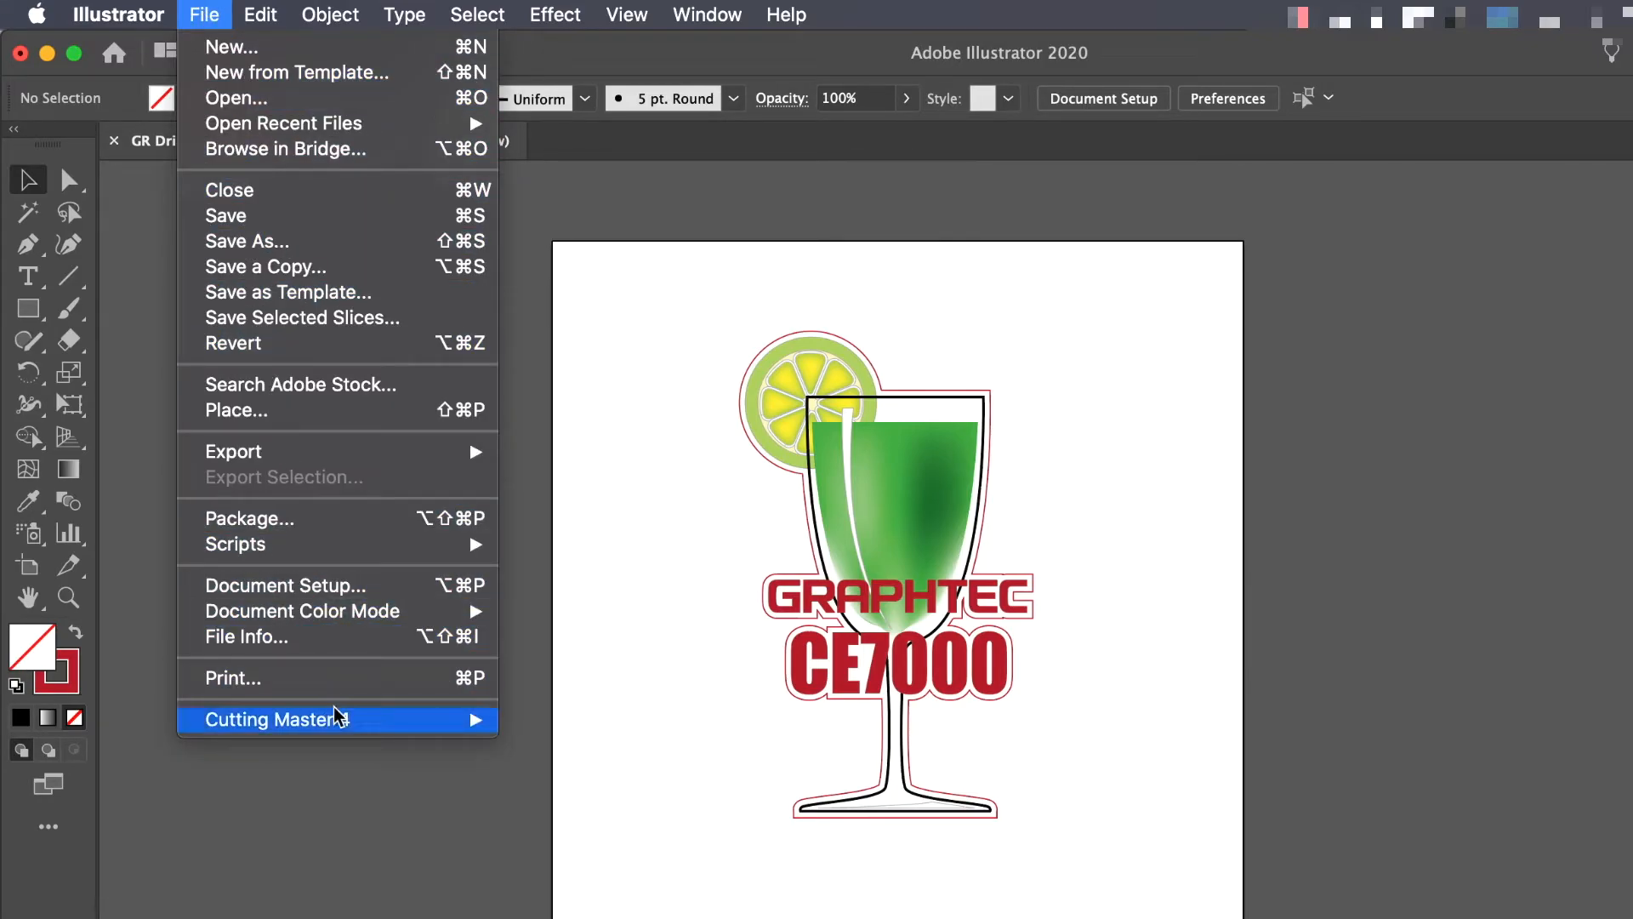
pyautogui.moveTo(341, 720)
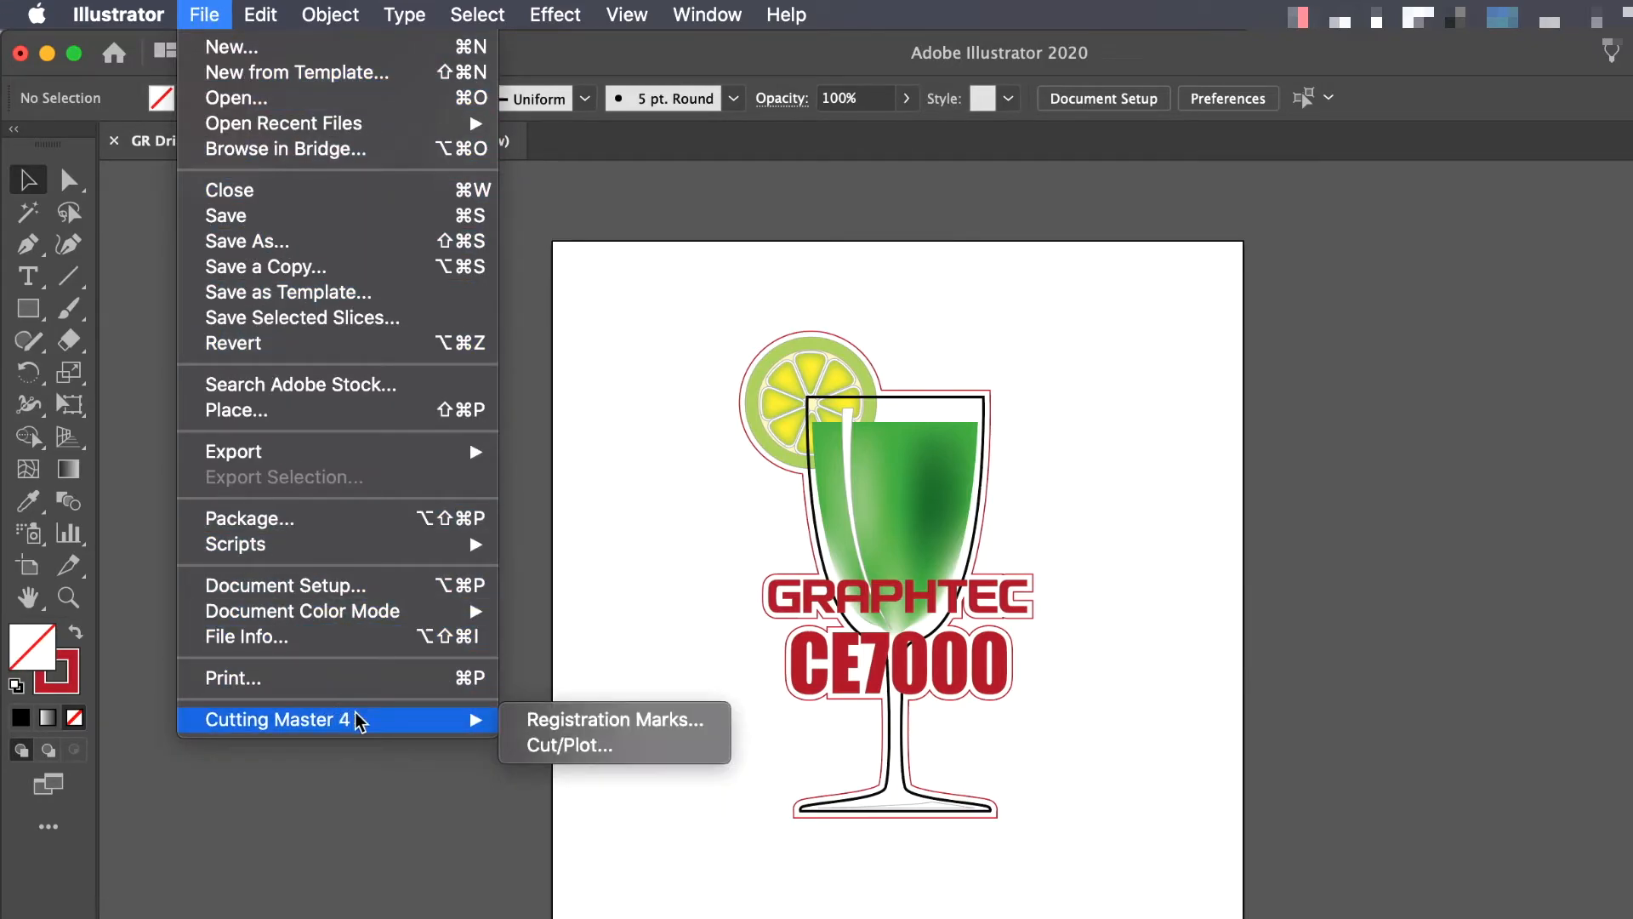
pyautogui.click(587, 721)
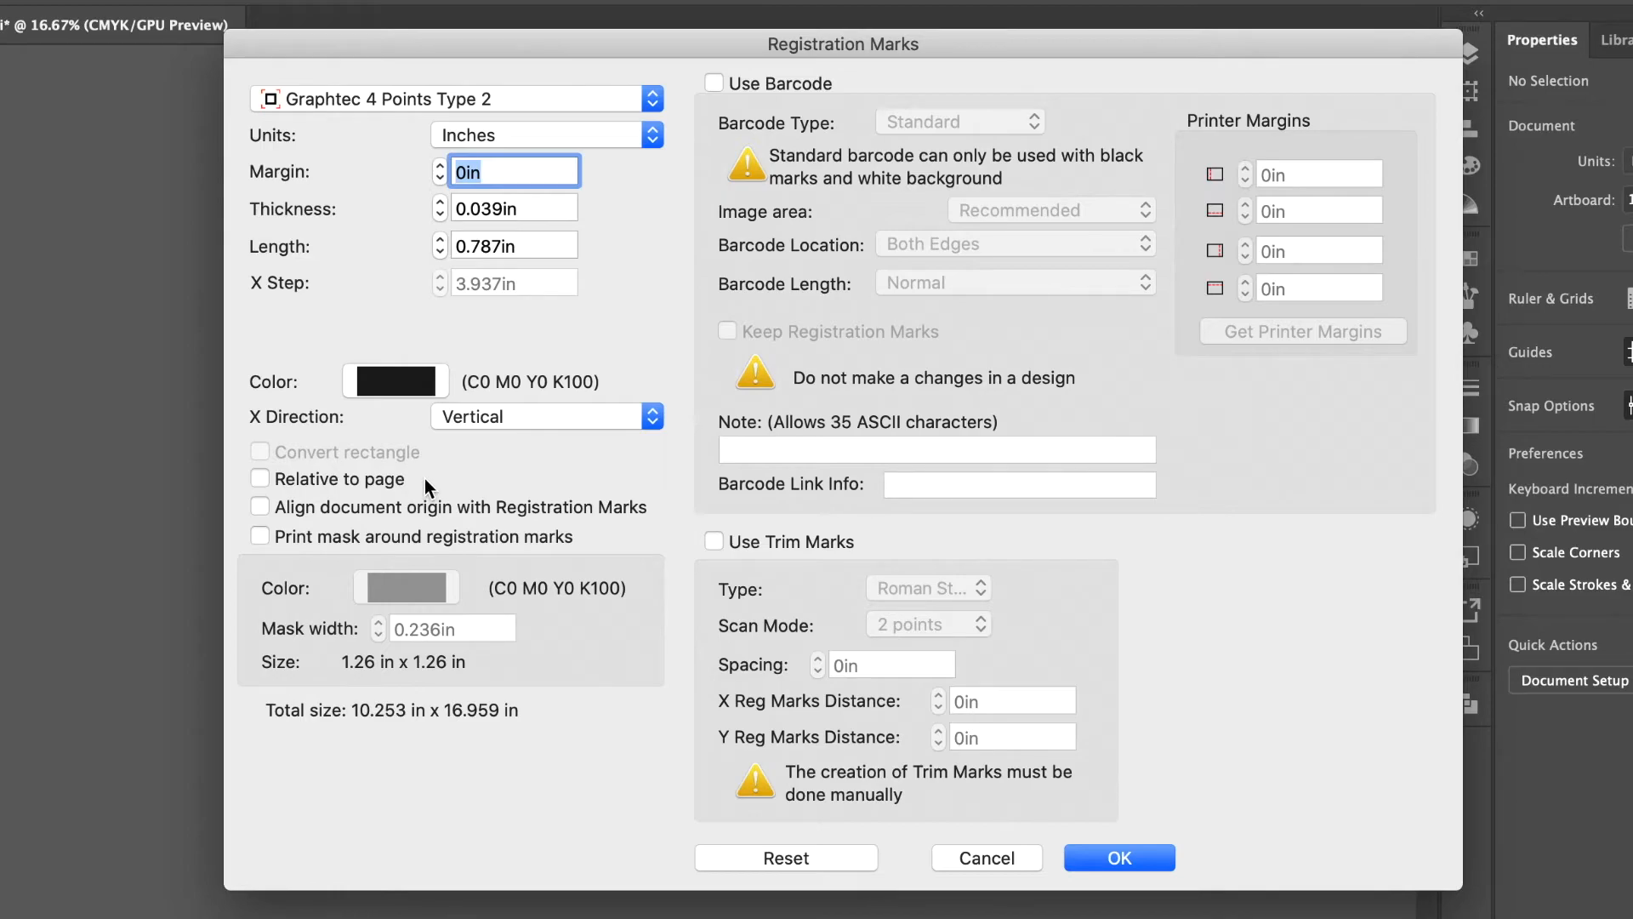
pyautogui.click(260, 480)
pyautogui.click(1120, 858)
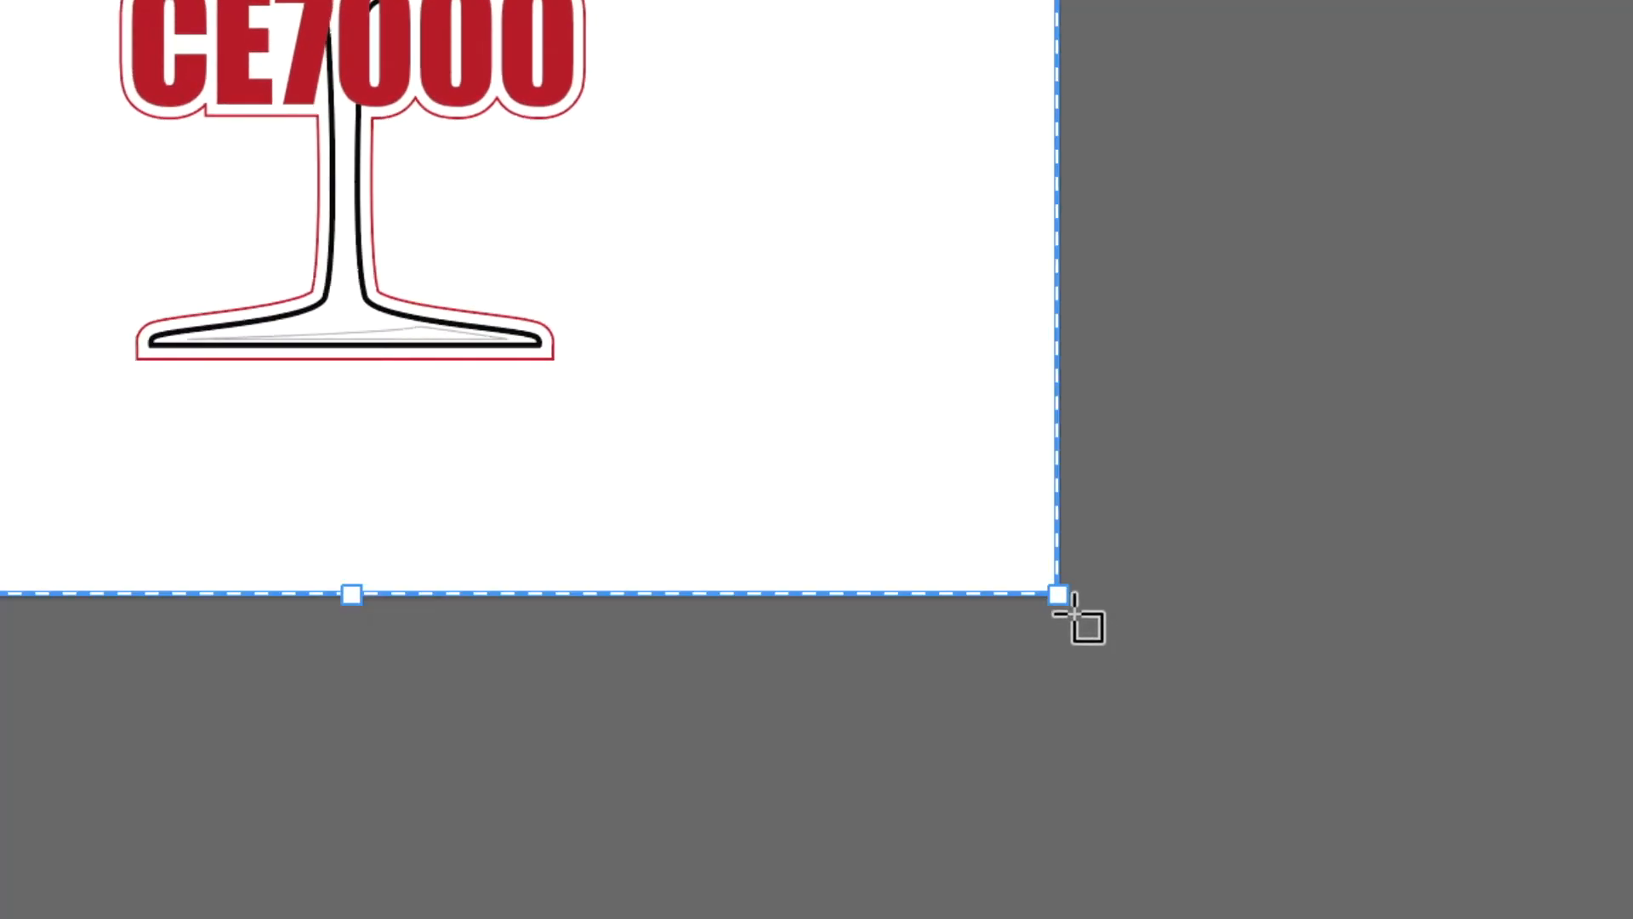
pyautogui.moveTo(1061, 604); pyautogui.dragTo(1160, 672)
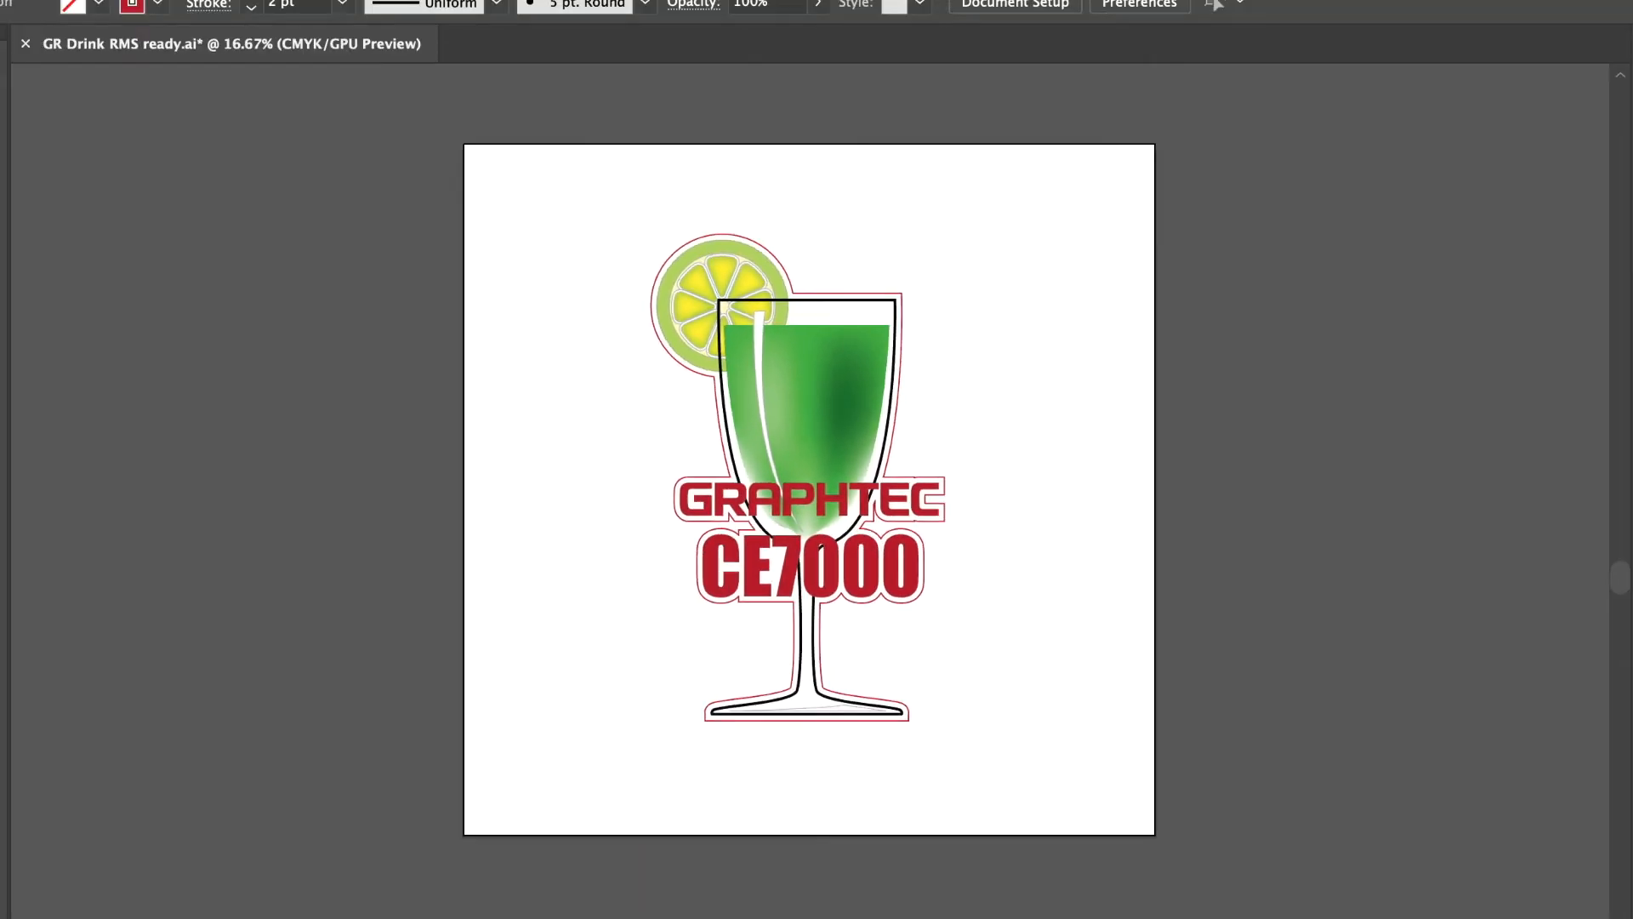
# Reset the Cutting Master 4 registration mark settings to their defaults and add the marks around the artwork
pyautogui.click(115, 0)
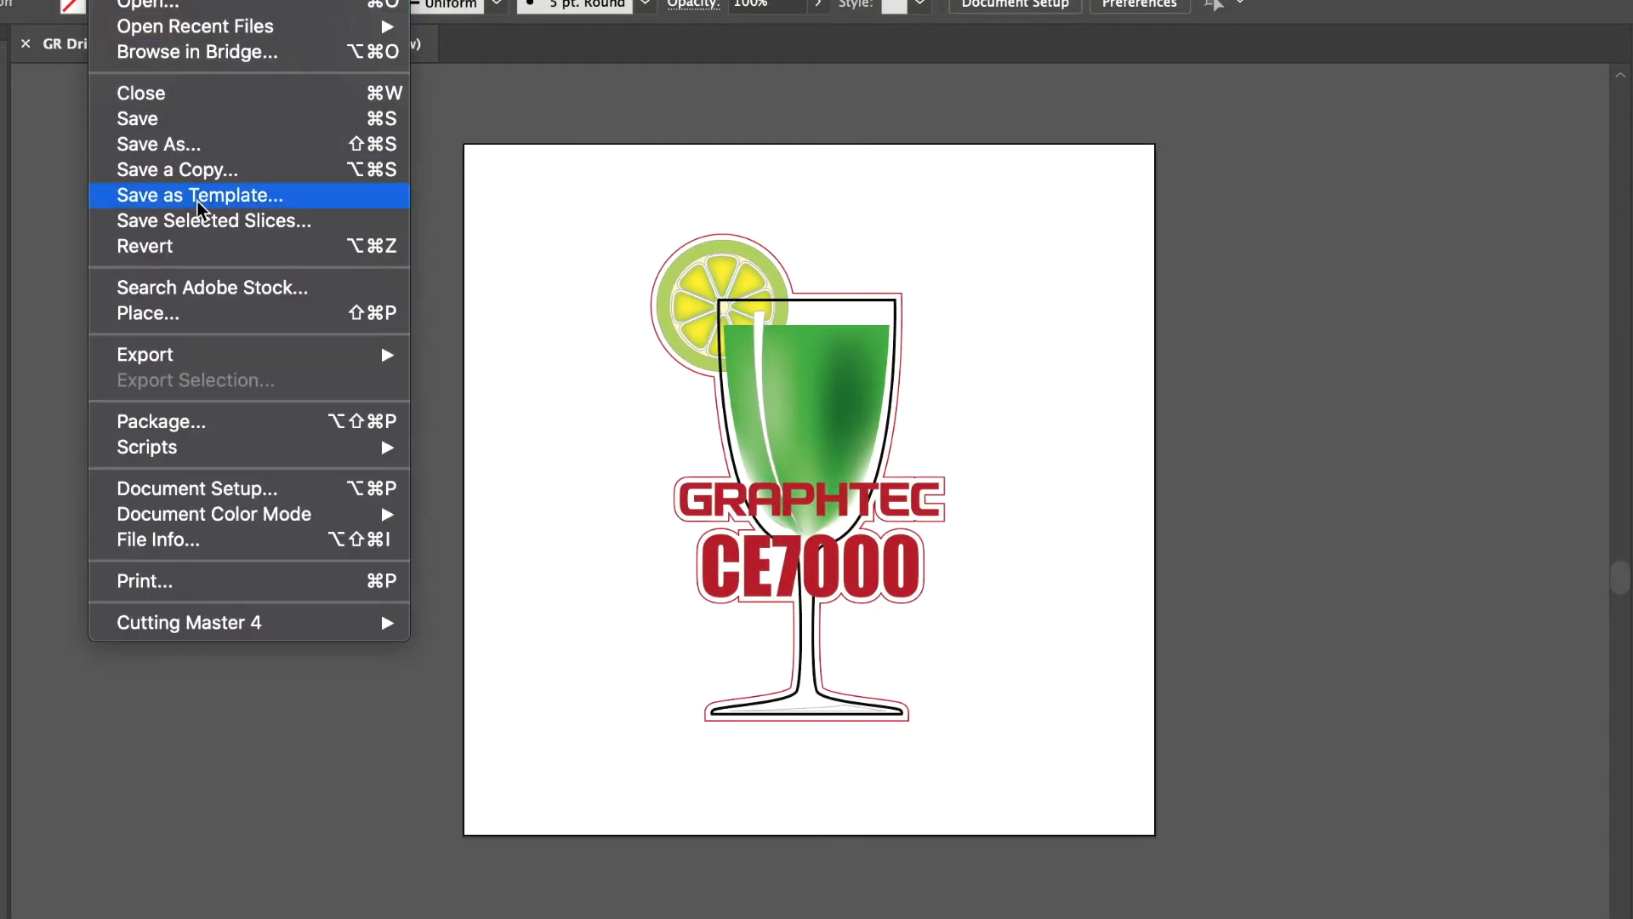
pyautogui.moveTo(289, 625)
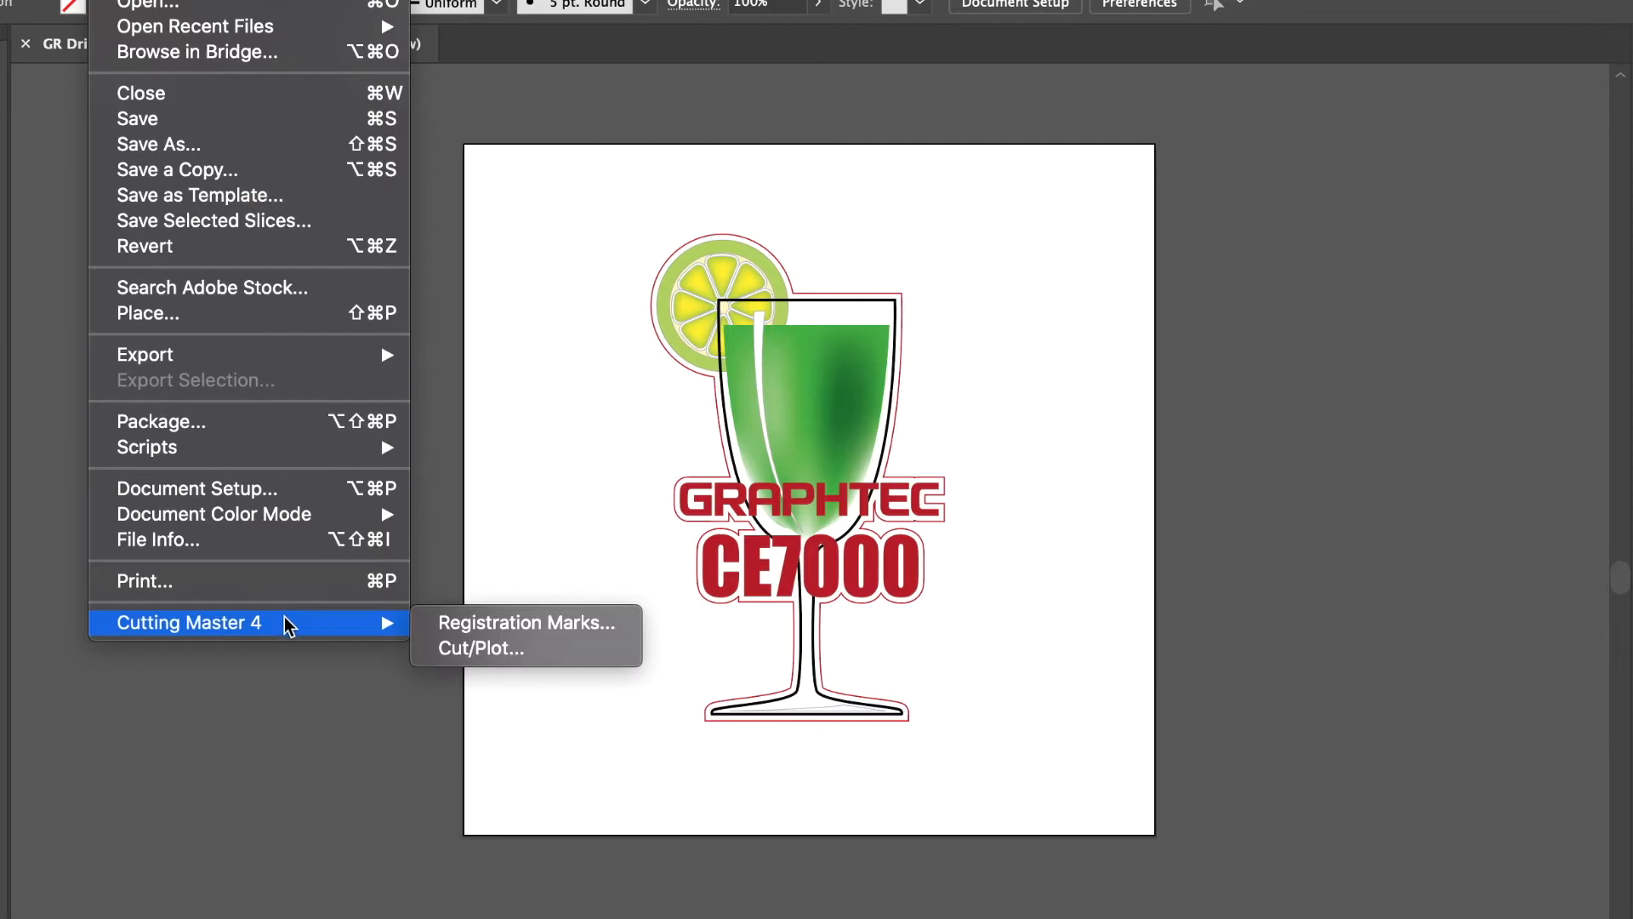
pyautogui.click(476, 629)
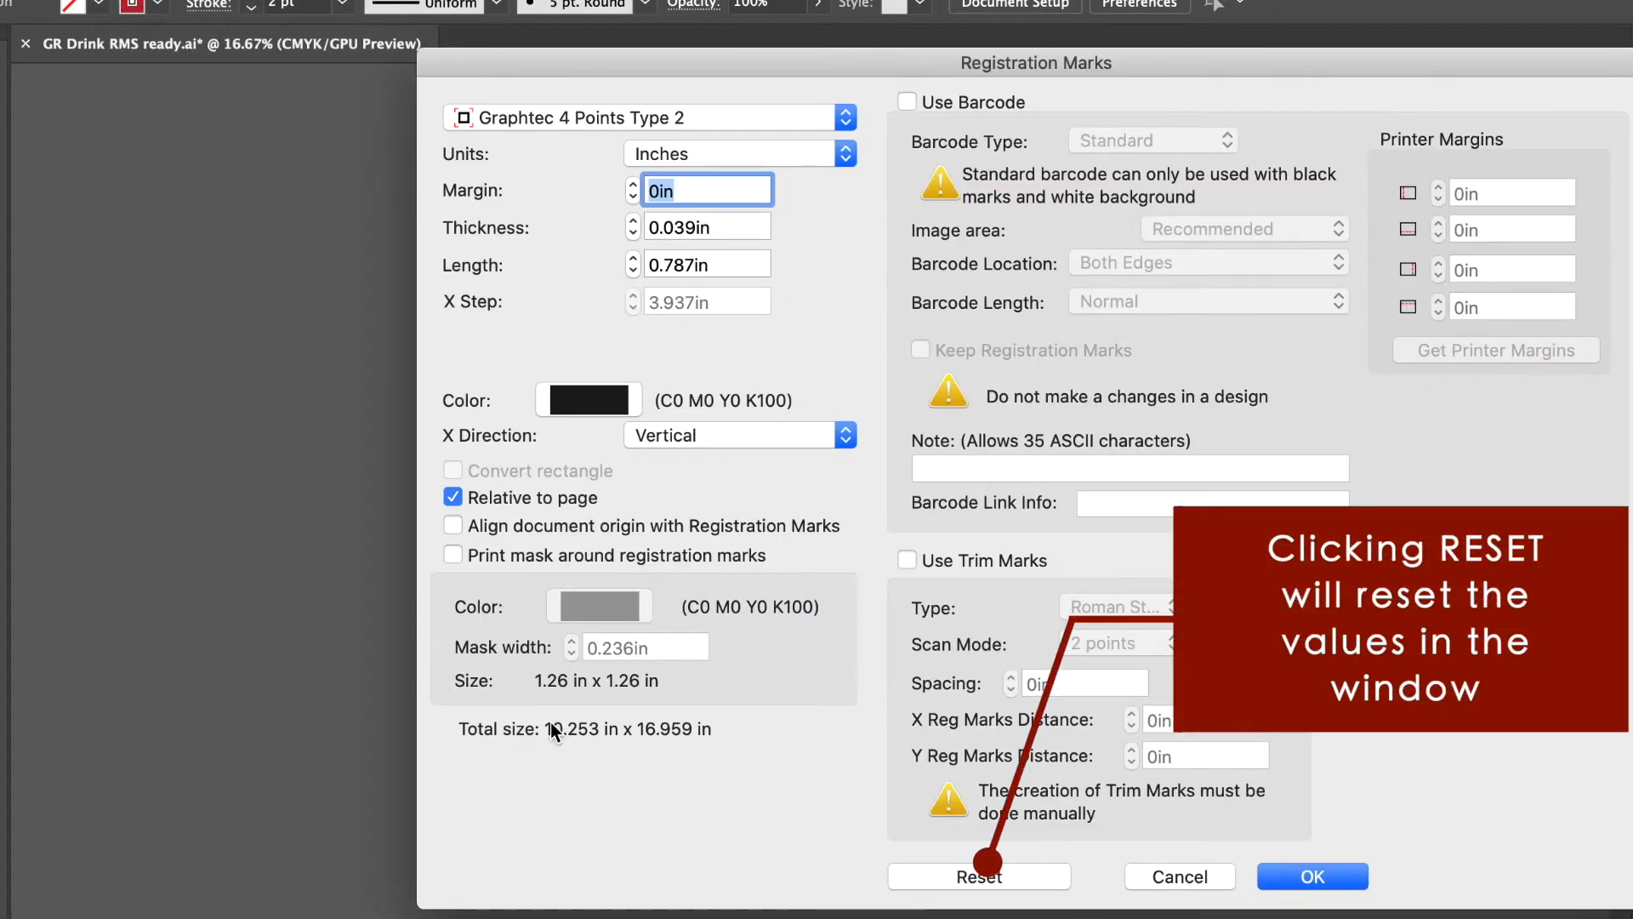
pyautogui.click(960, 883)
pyautogui.click(1349, 876)
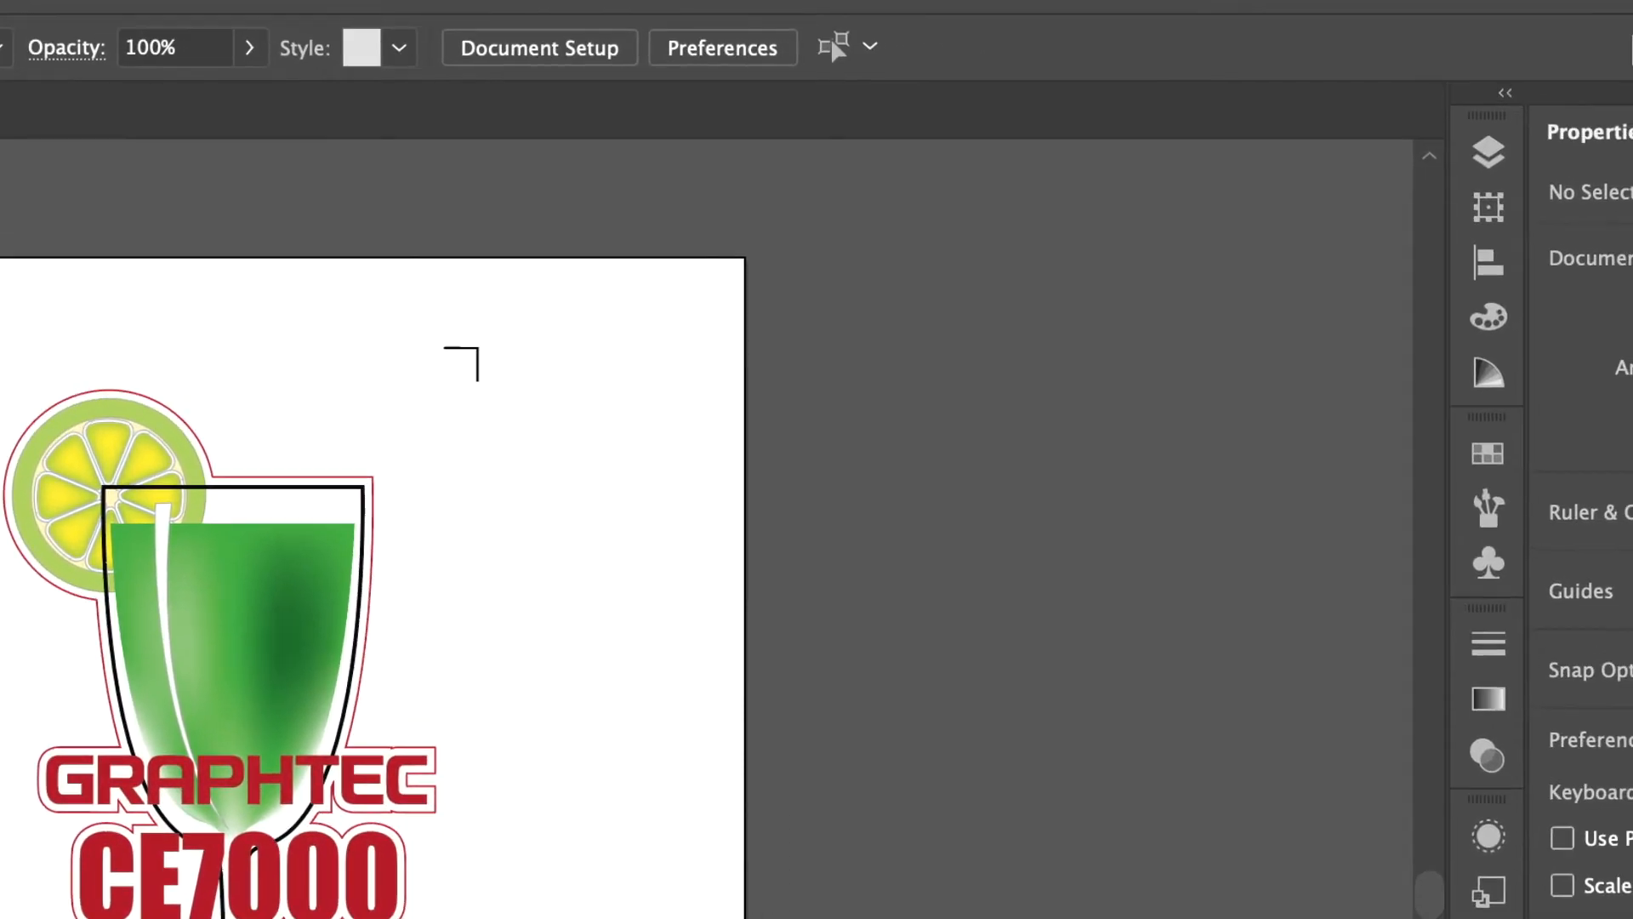
# Hide the Cut layer so only the Print artwork and the registration marks remain visible
pyautogui.click(1490, 153)
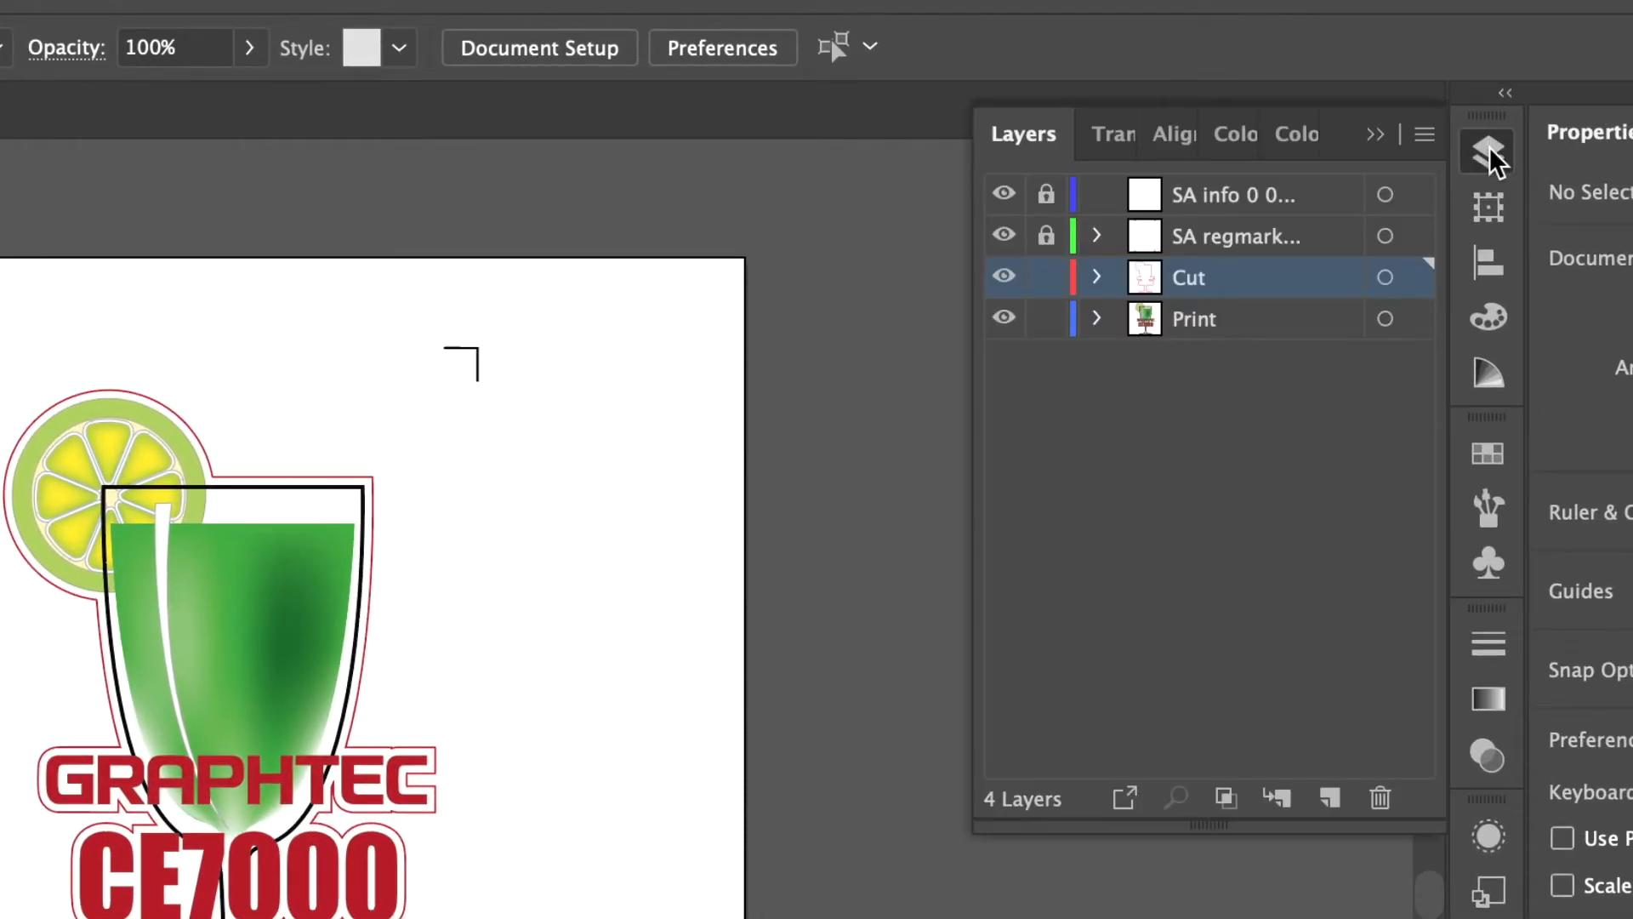
pyautogui.click(1006, 279)
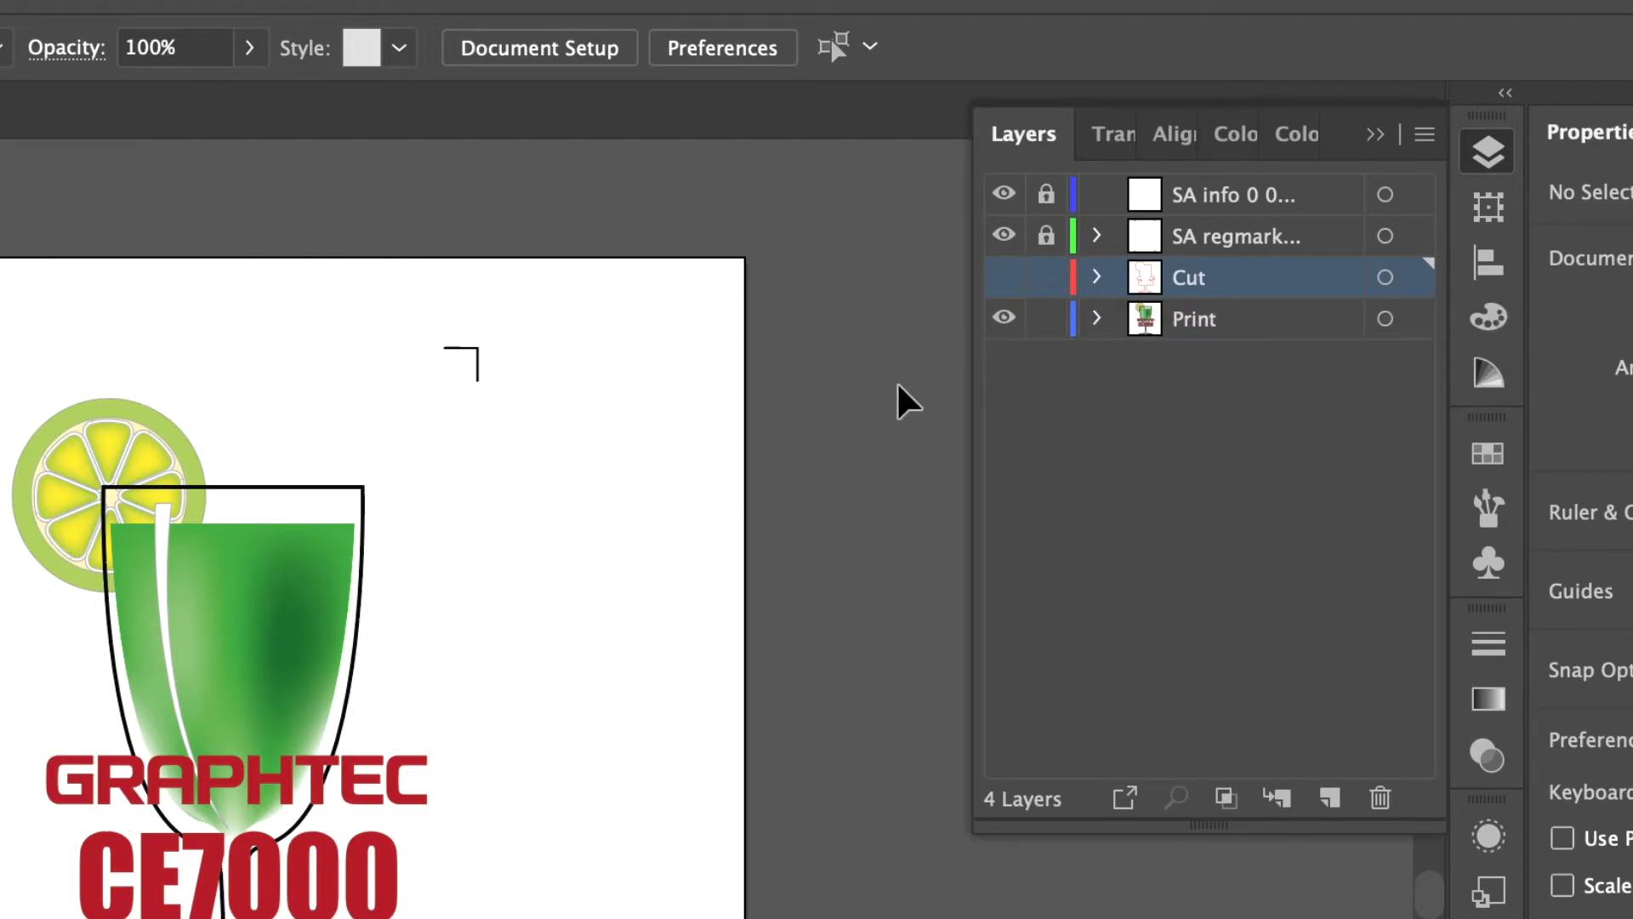
pyautogui.click(1372, 135)
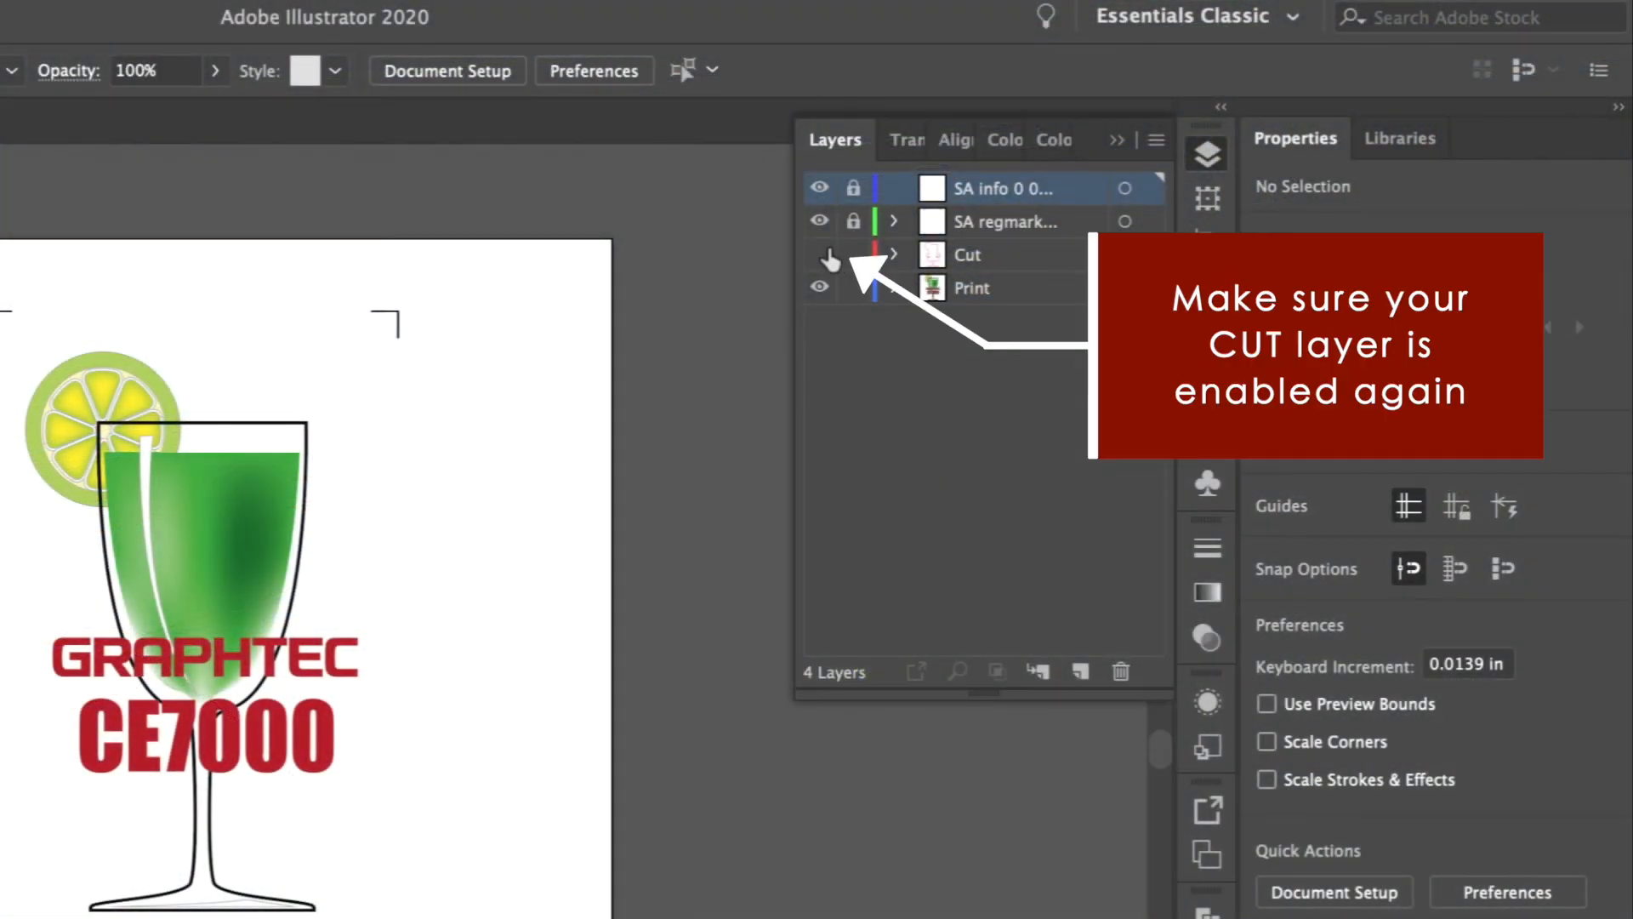
# Make the Cut layer visible again and close the layer list
pyautogui.click(819, 253)
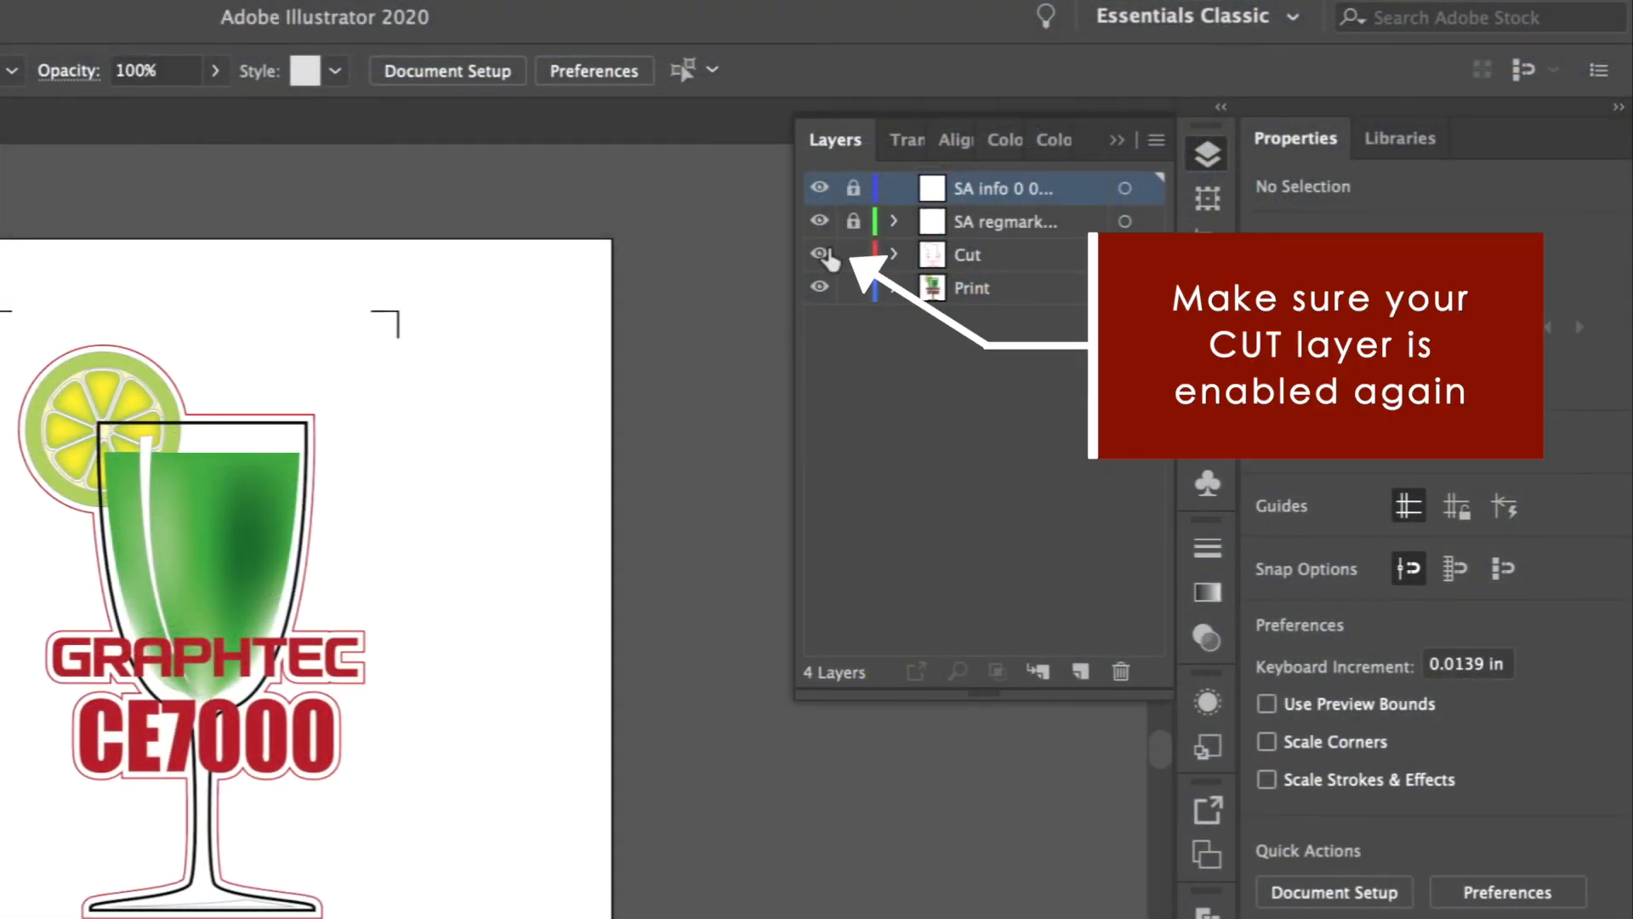
pyautogui.click(1117, 140)
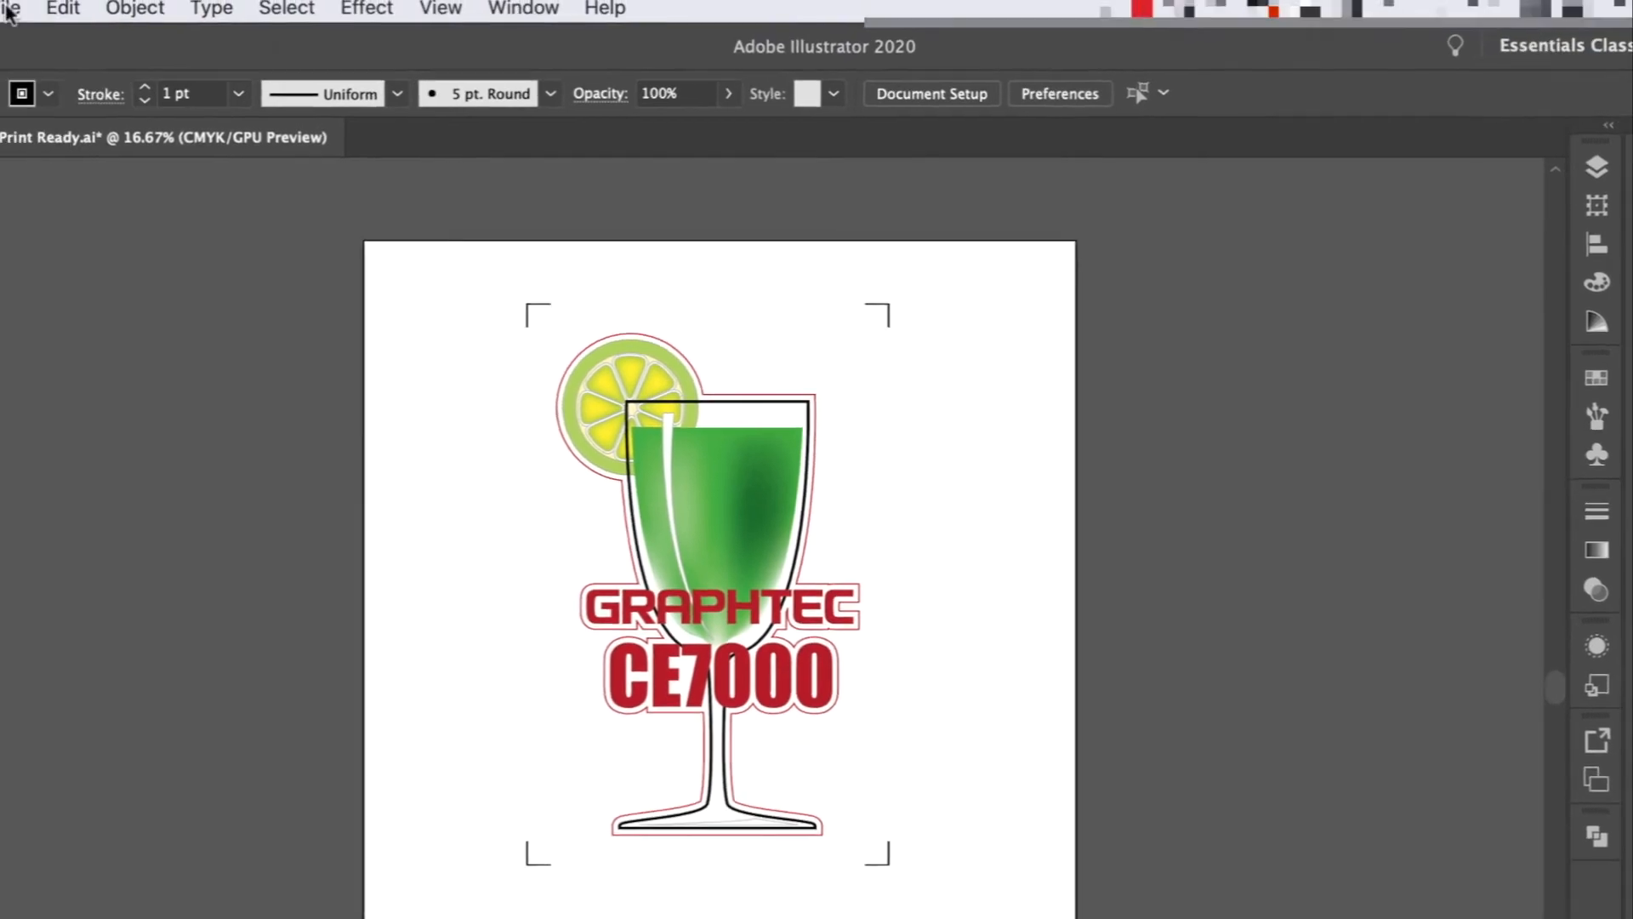
# Start a Cutting Master 4 Cut/Plot job and exclude the Print layer so that only the Cut layer is cut
pyautogui.click(7, 10)
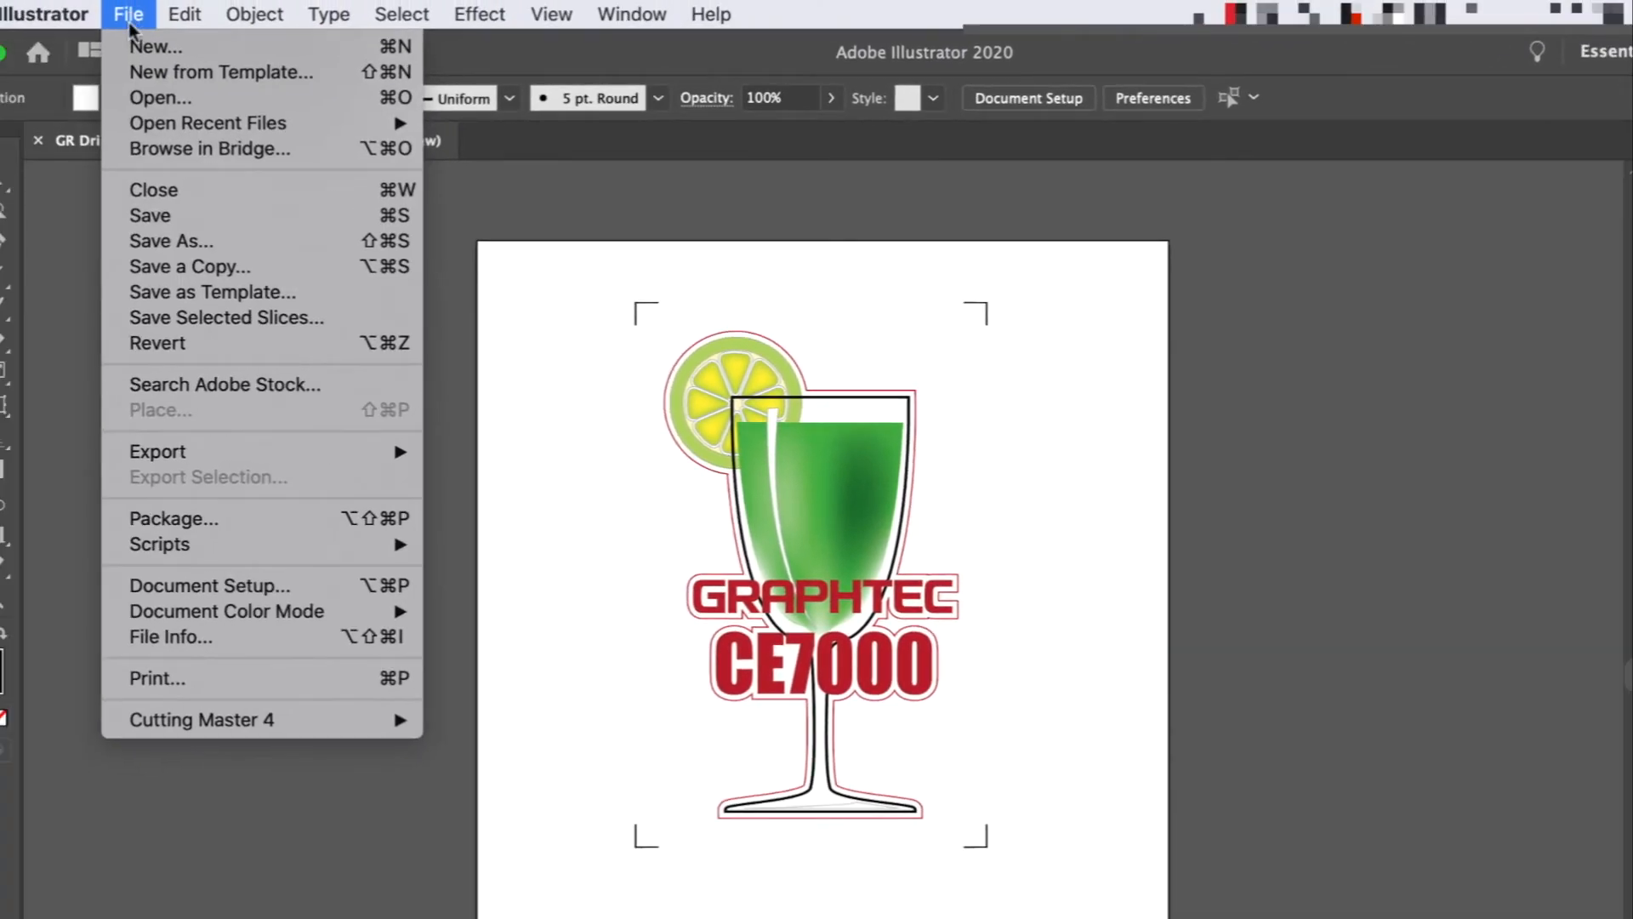
pyautogui.moveTo(233, 742)
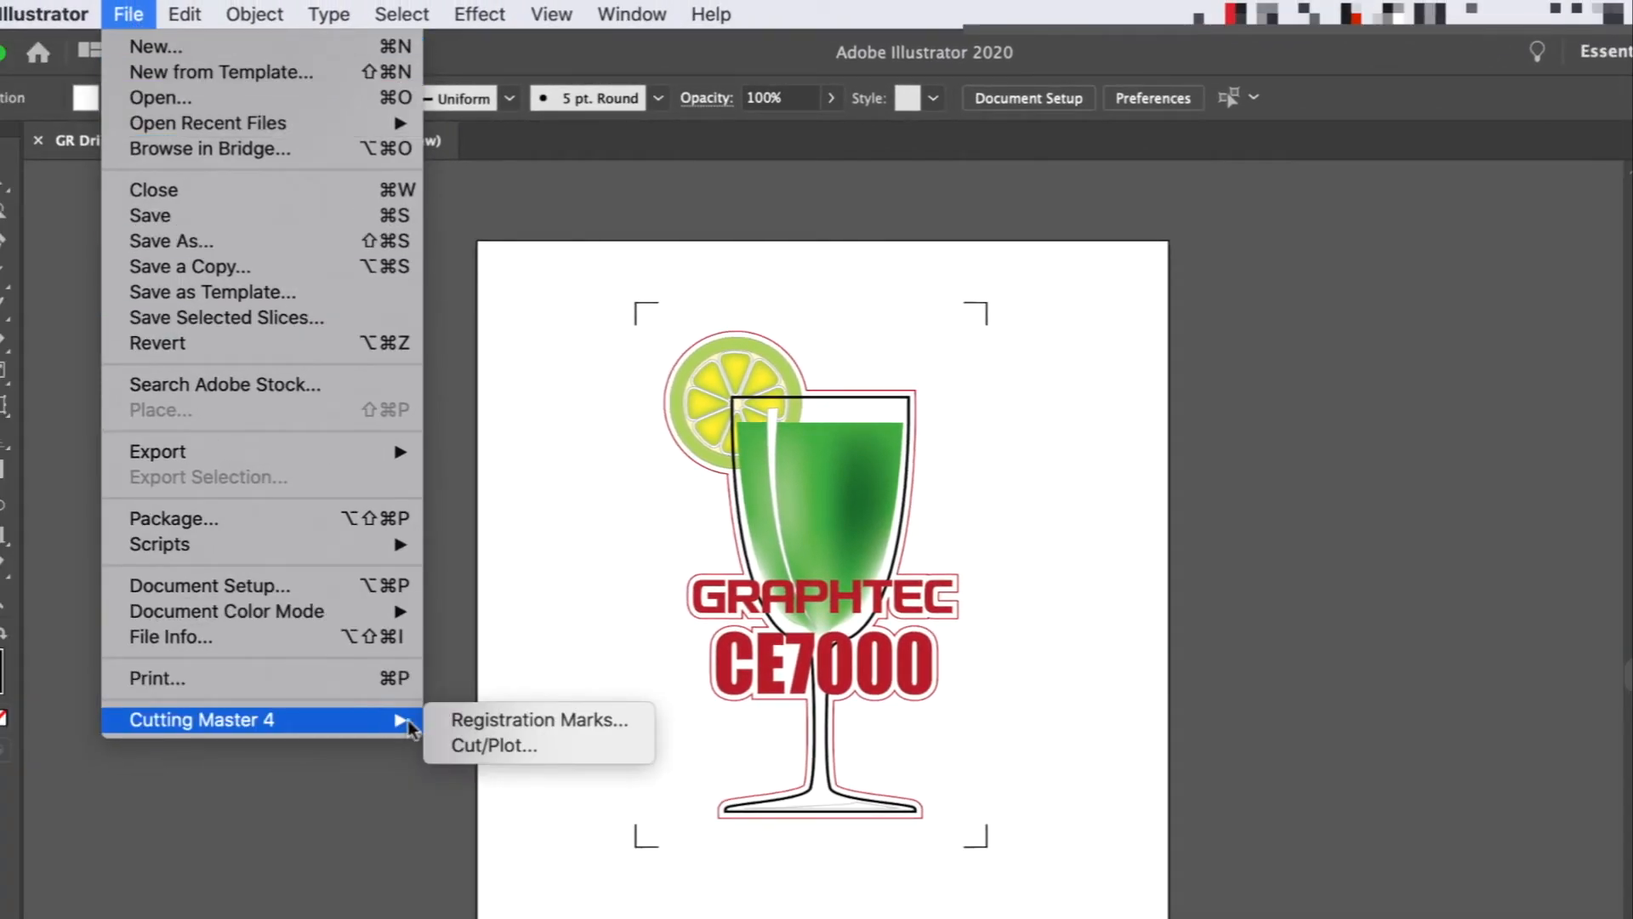
pyautogui.click(464, 747)
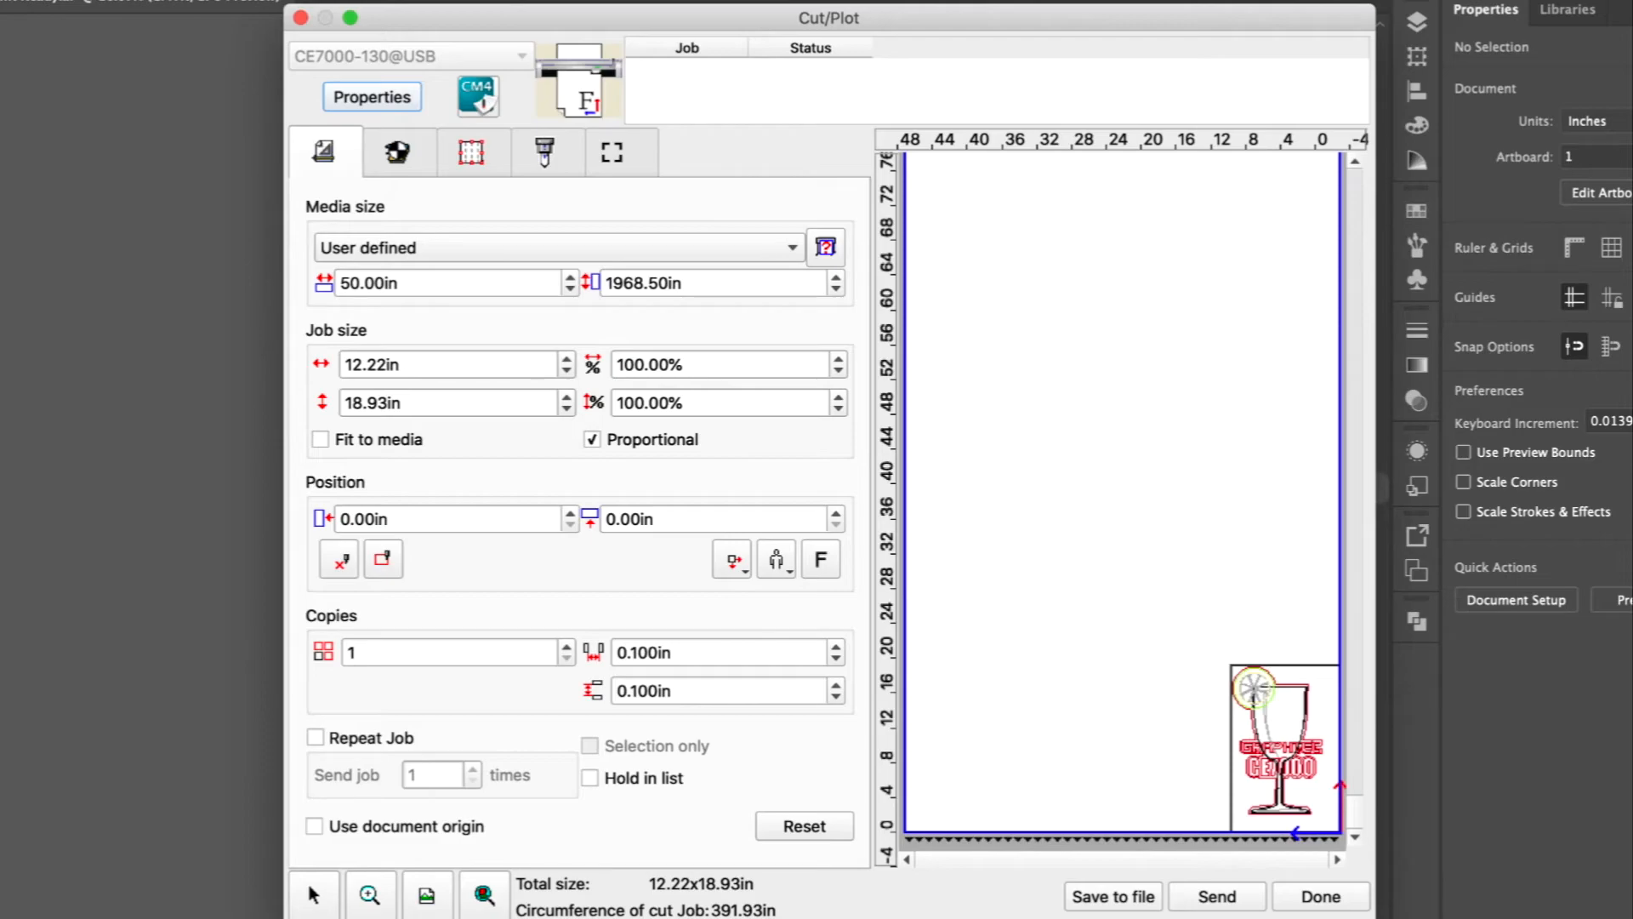
pyautogui.click(397, 152)
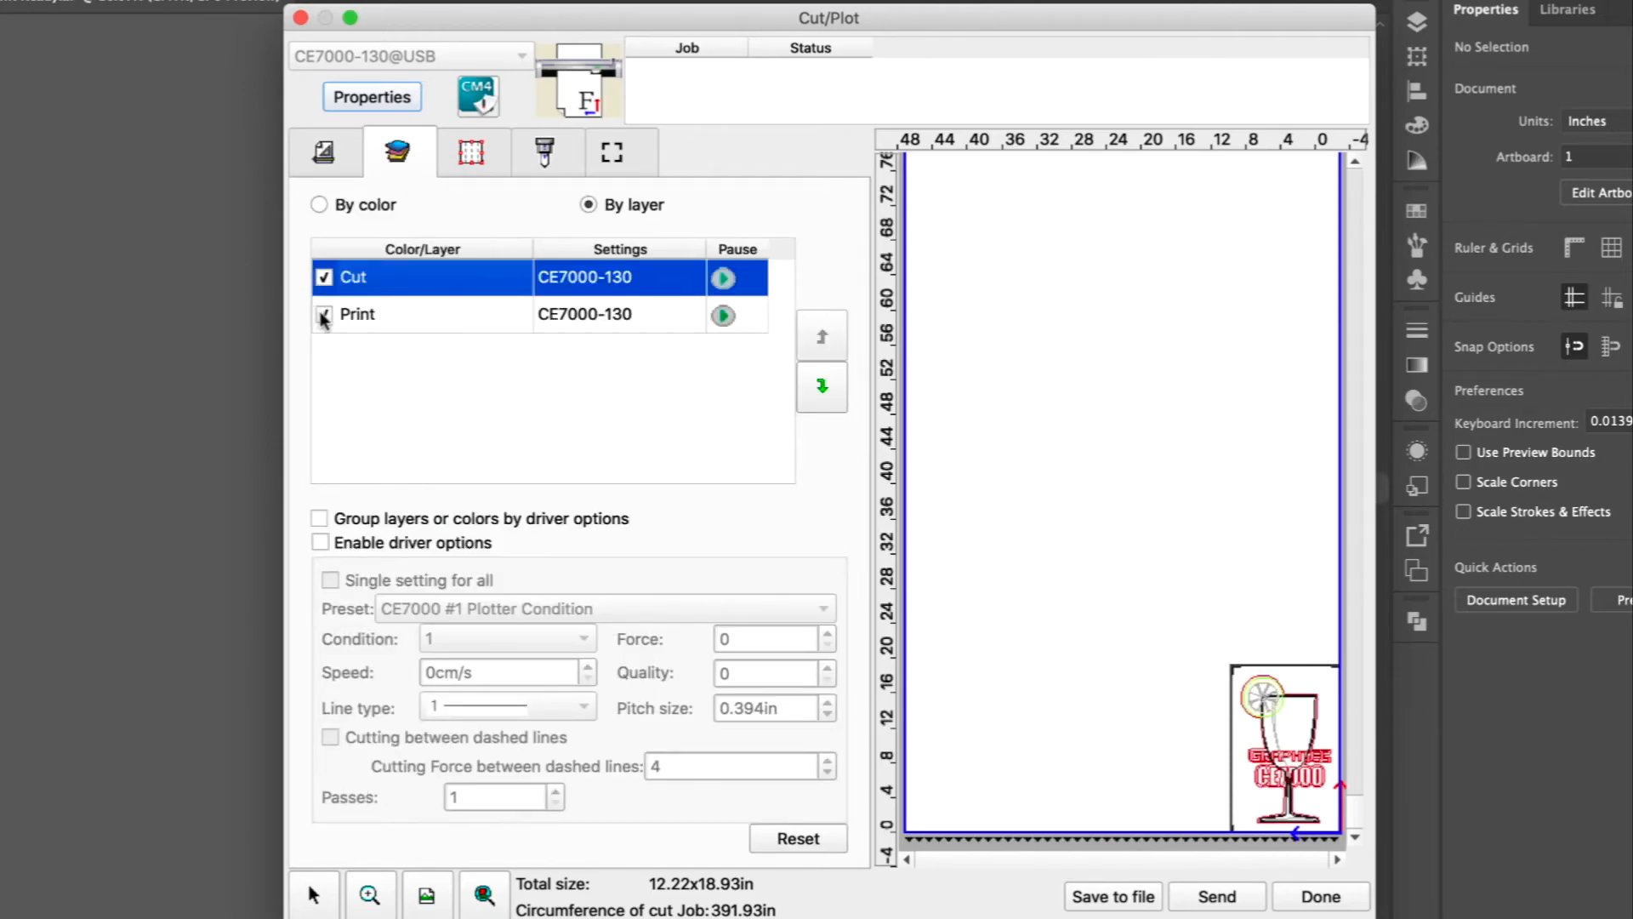
pyautogui.click(323, 314)
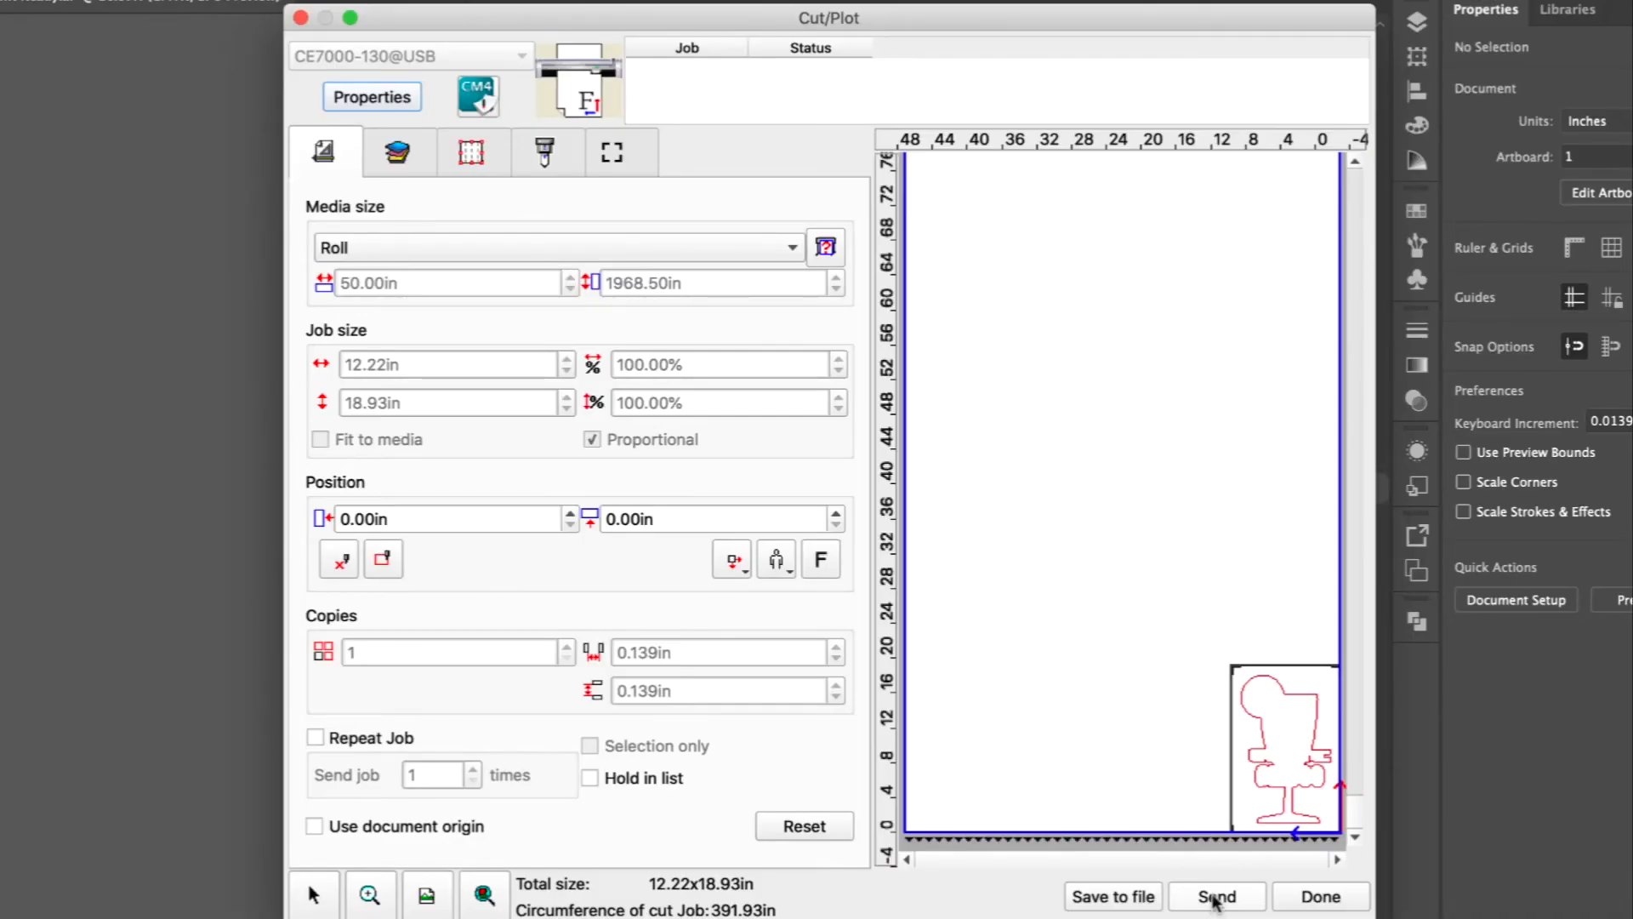
# Send the cut job to the CE7000-130 cutter and start the registration mark detection
pyautogui.click(1217, 897)
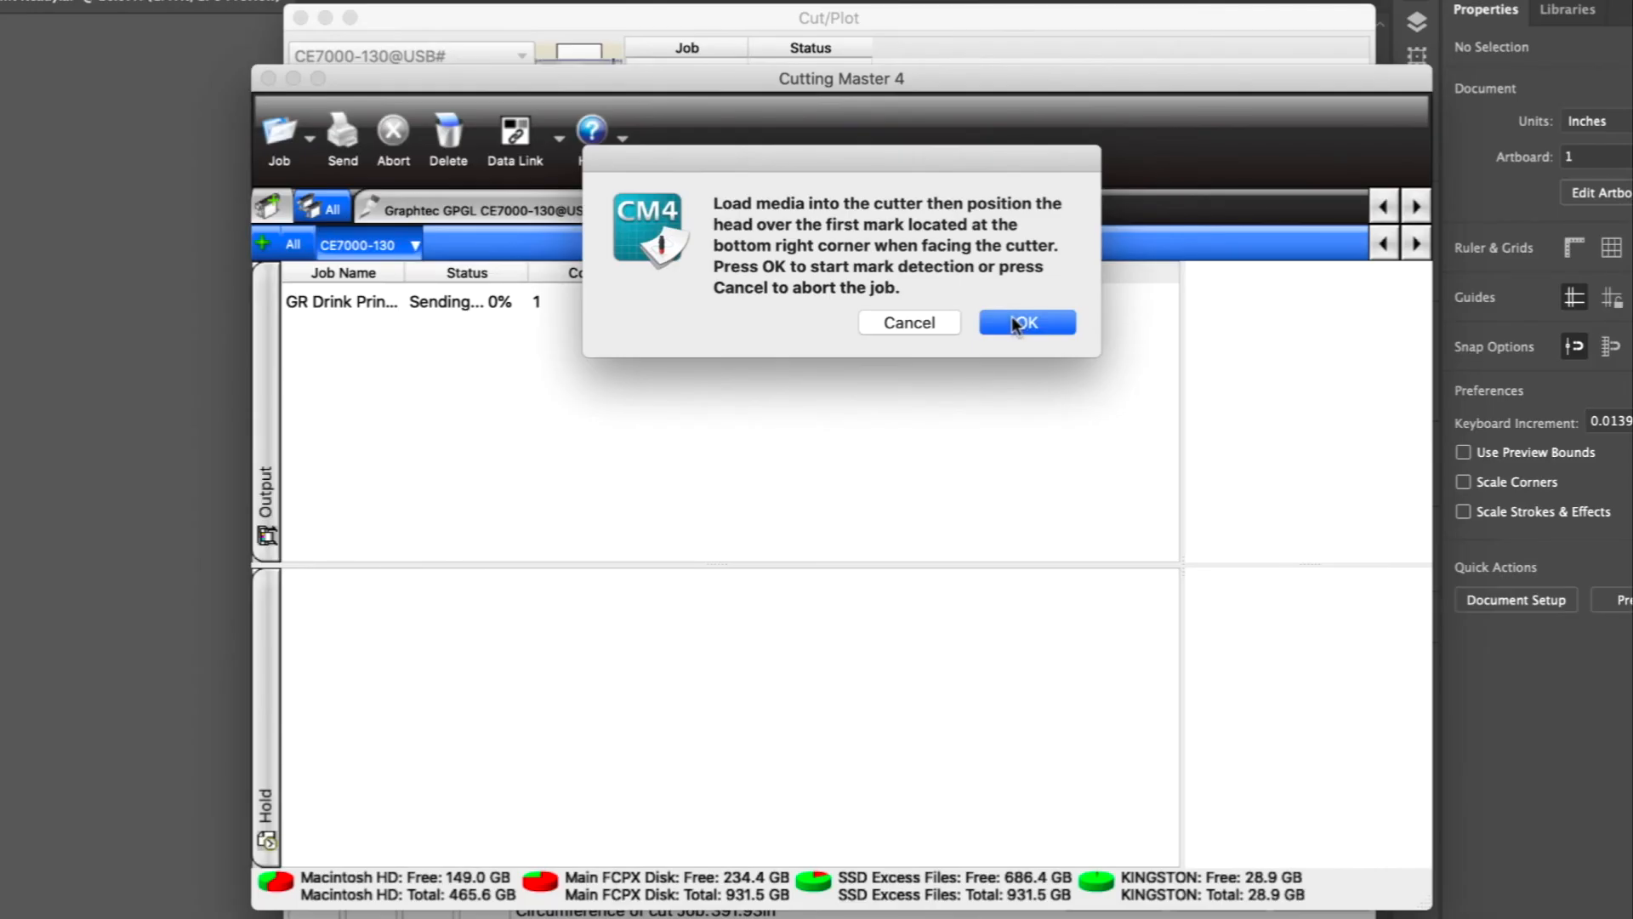
pyautogui.click(1015, 324)
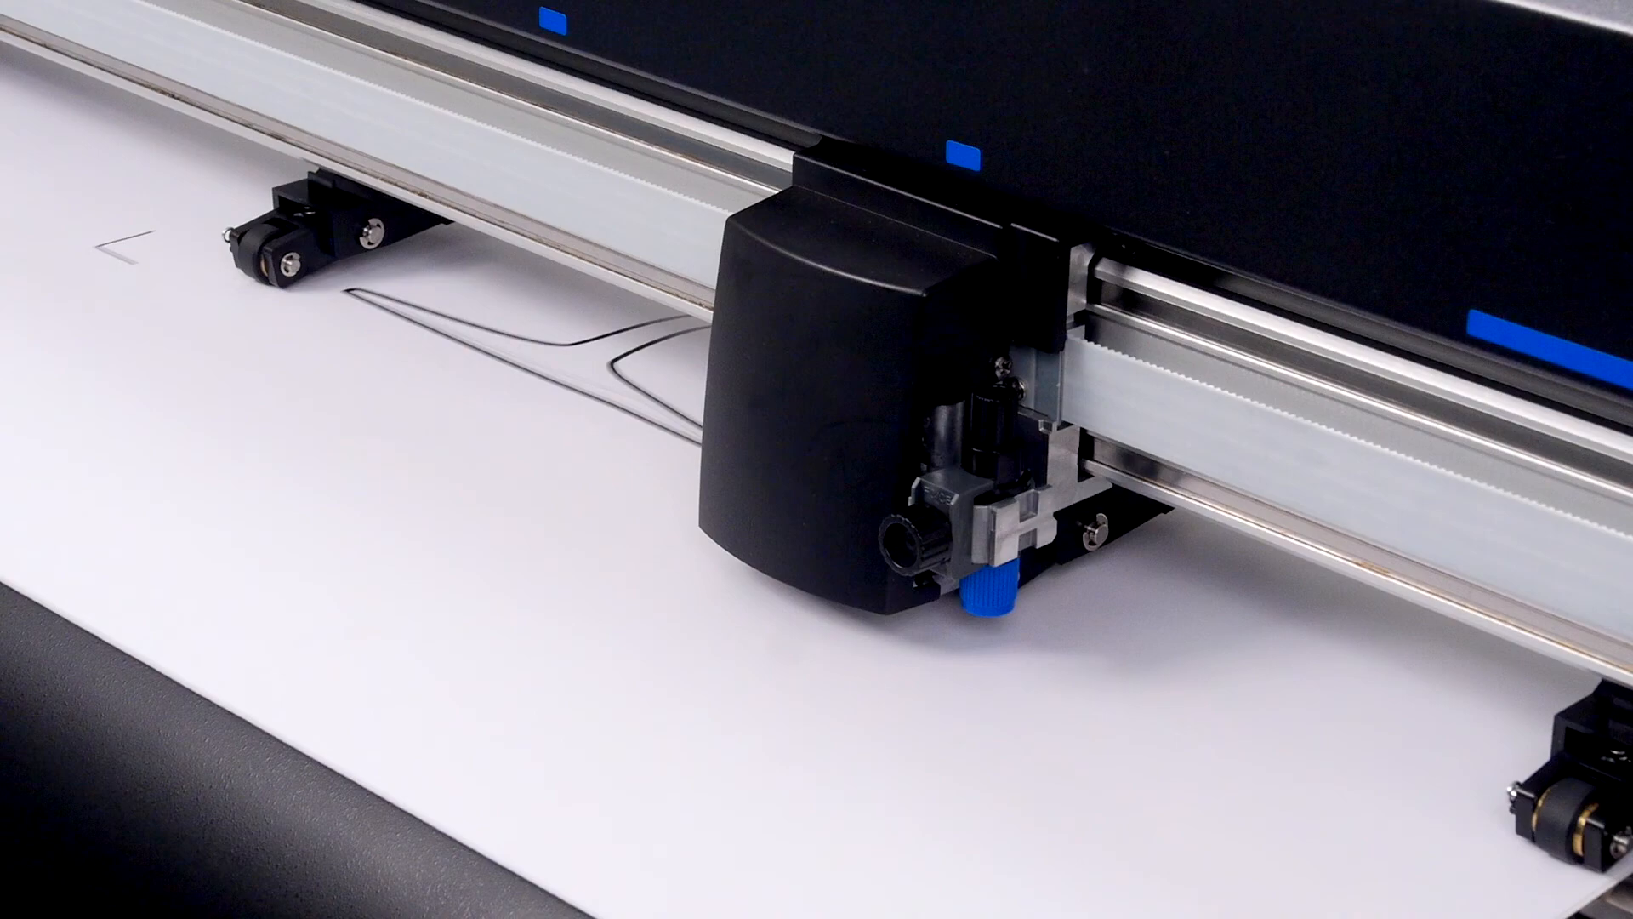